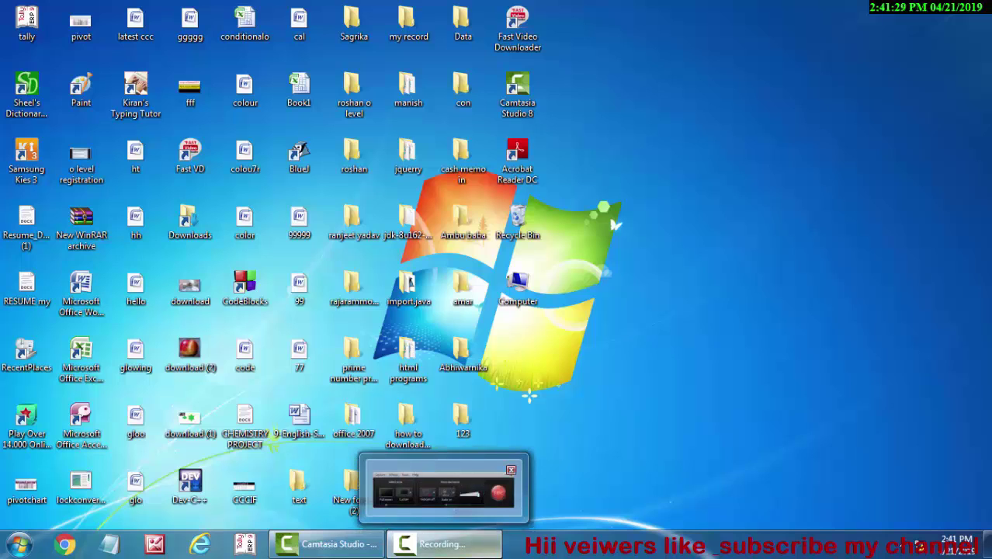
Refresh the desktop several times from its right-click menu
right_click(655, 199)
left_click(699, 244)
right_click(698, 243)
left_click(714, 283)
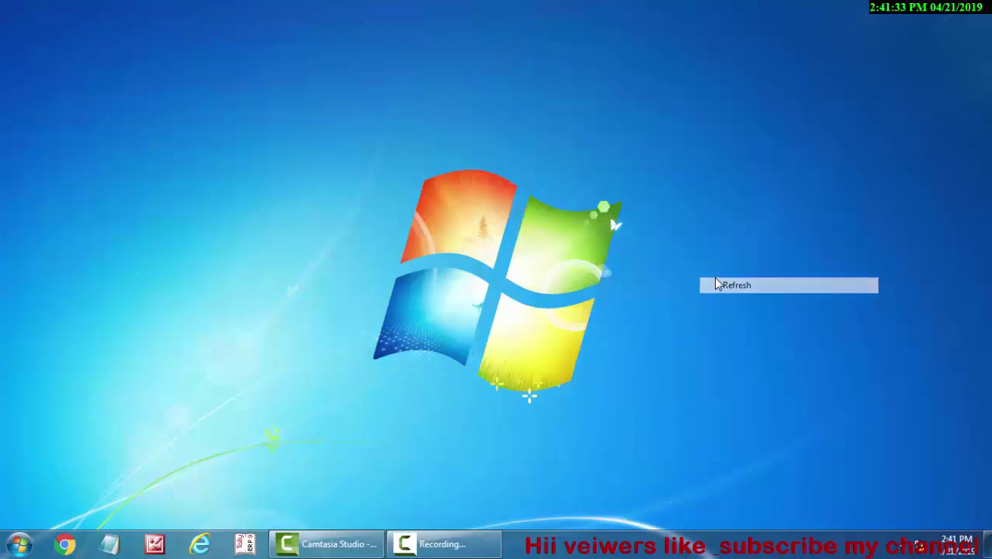
right_click(711, 255)
left_click(750, 298)
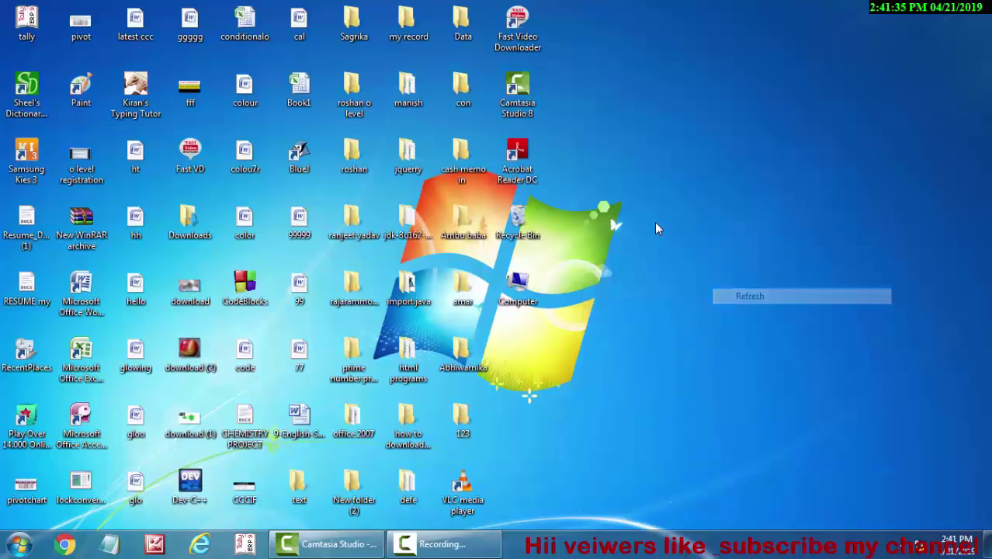
right_click(654, 222)
left_click(664, 265)
right_click(665, 268)
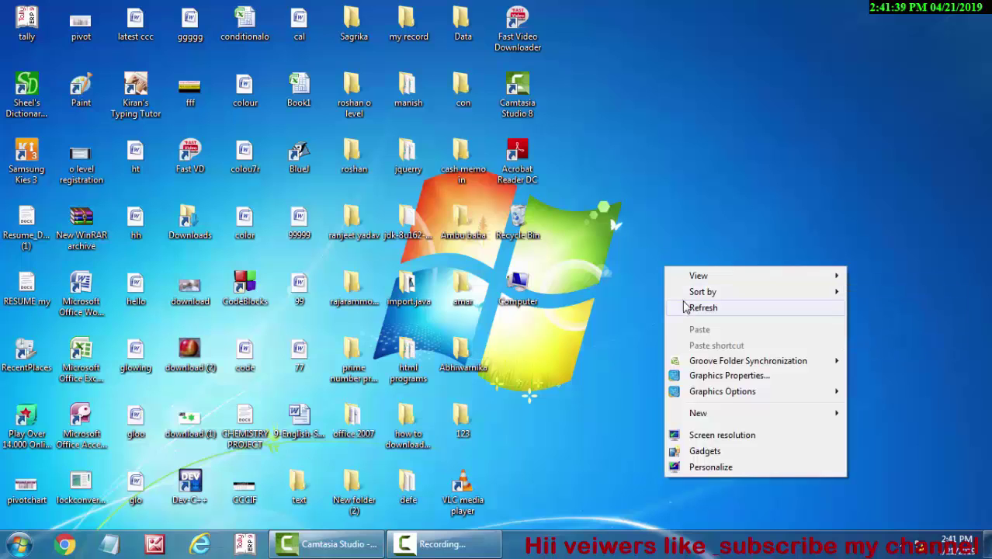
left_click(703, 309)
right_click(681, 264)
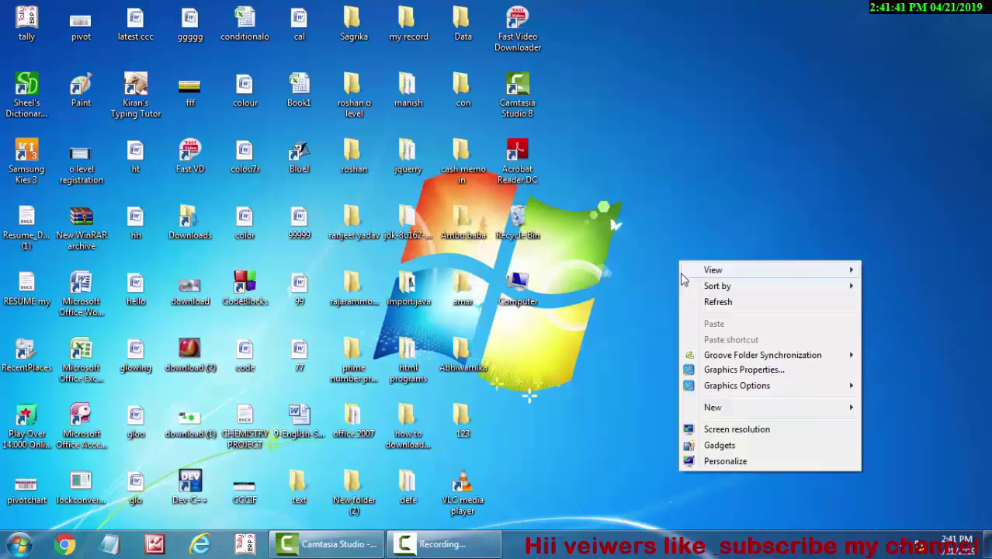
Launch Microsoft Office Access and create a new blank database
left_click(720, 304)
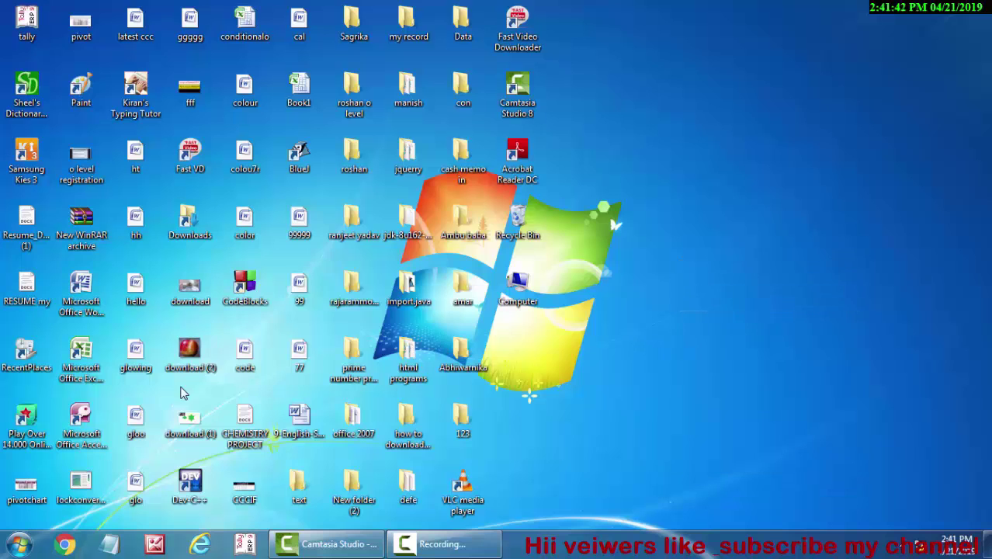
double_click(81, 423)
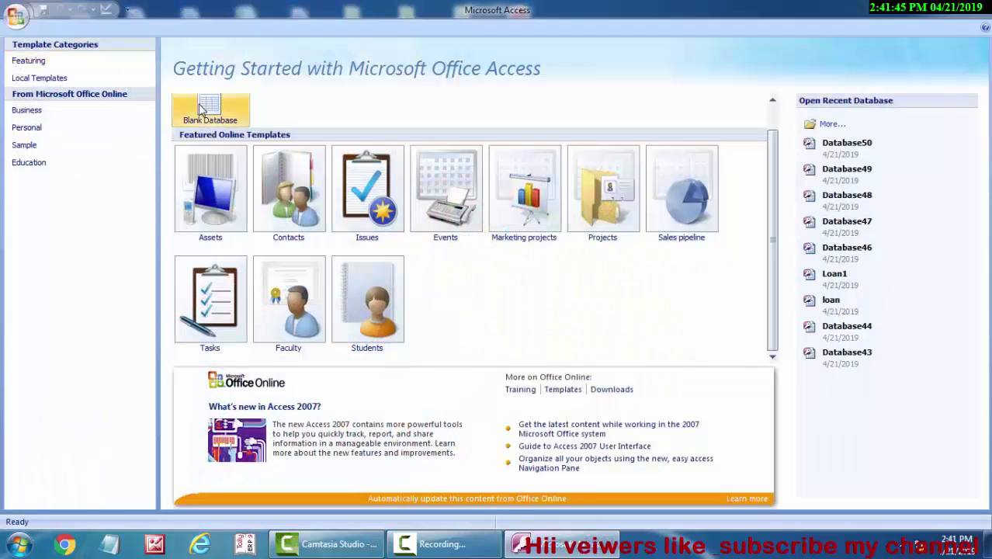
left_click(210, 110)
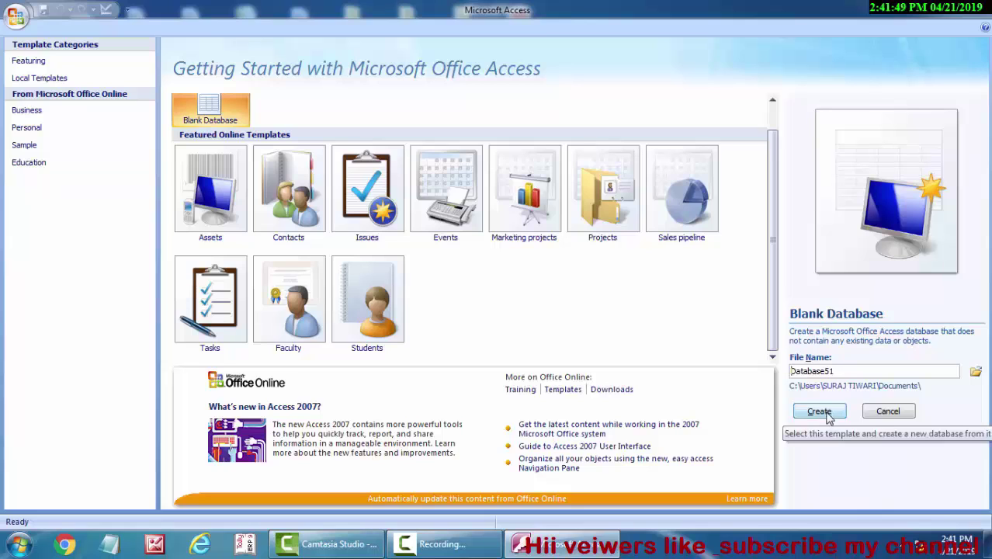
left_click(827, 418)
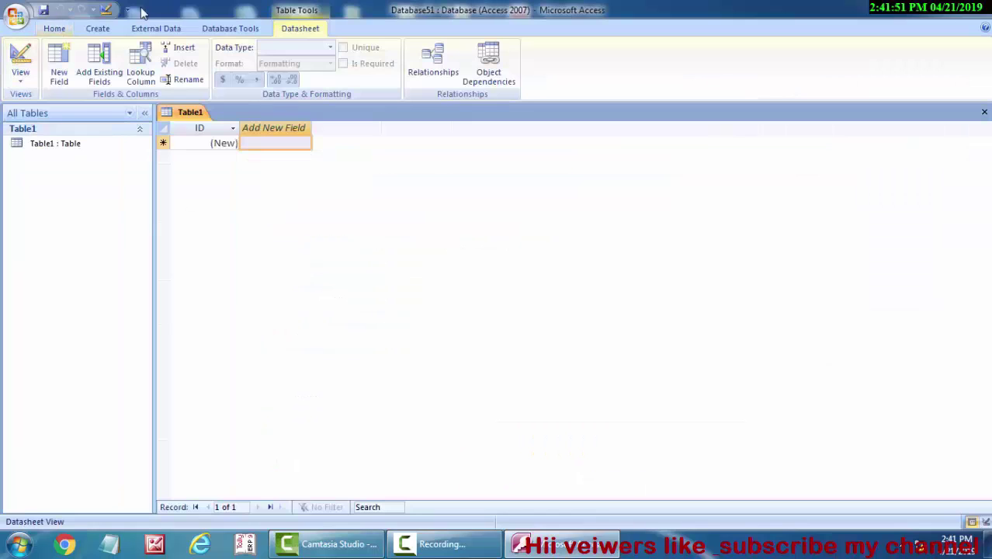
Switch the new table to Design View, saving it as mm
left_click(33, 83)
left_click(76, 142)
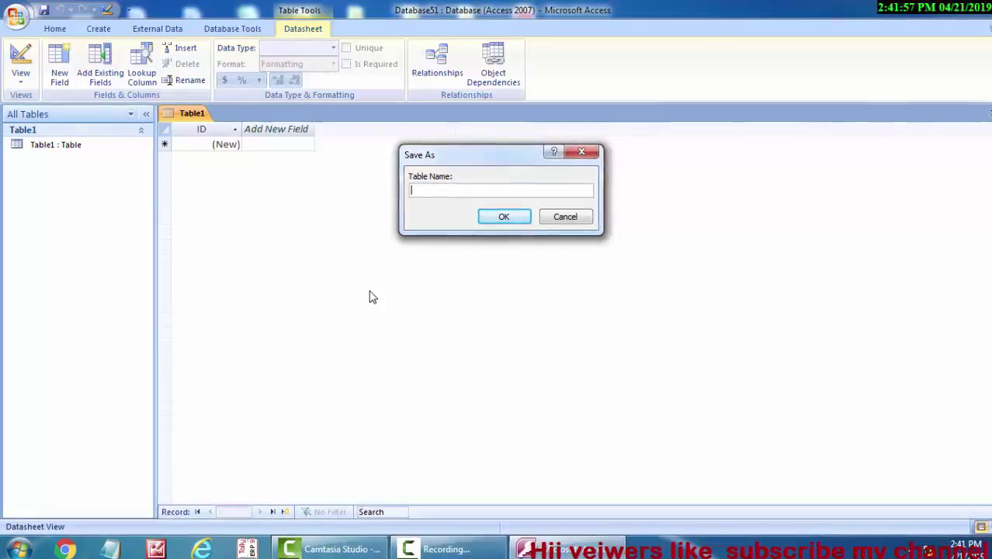
type("mm")
key("Return")
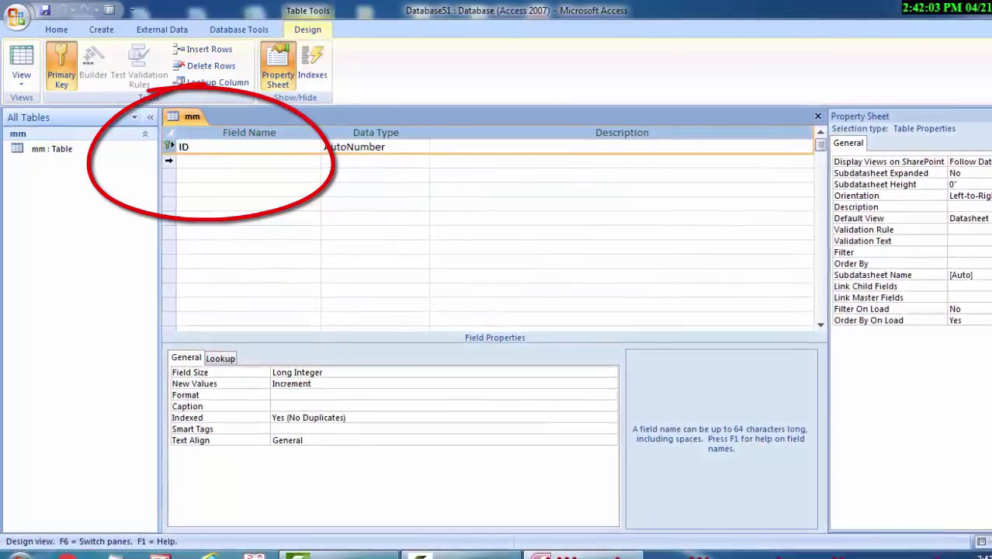
Rename the ID field to LoanID and name the second field AmountofLoan
key("Down")
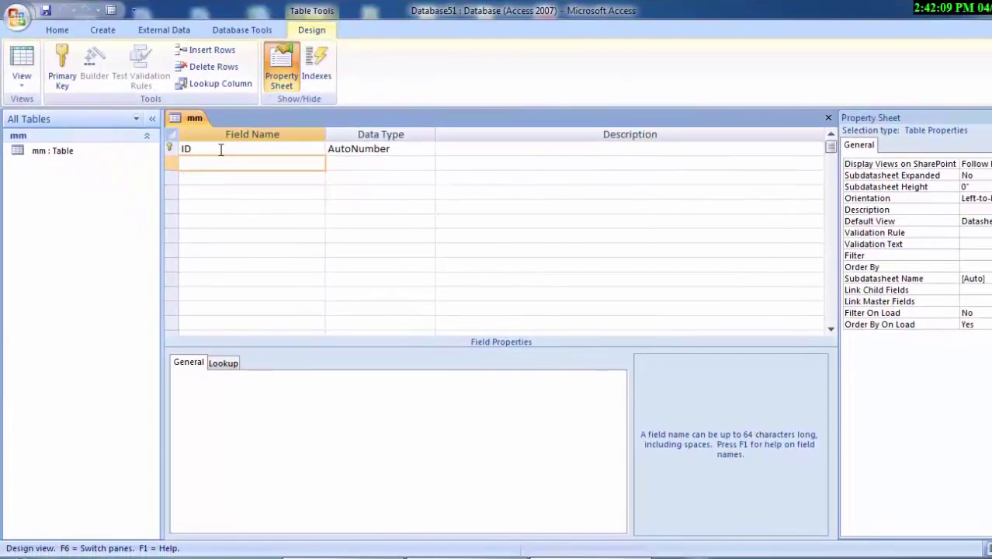
left_click(220, 149)
type("Loan")
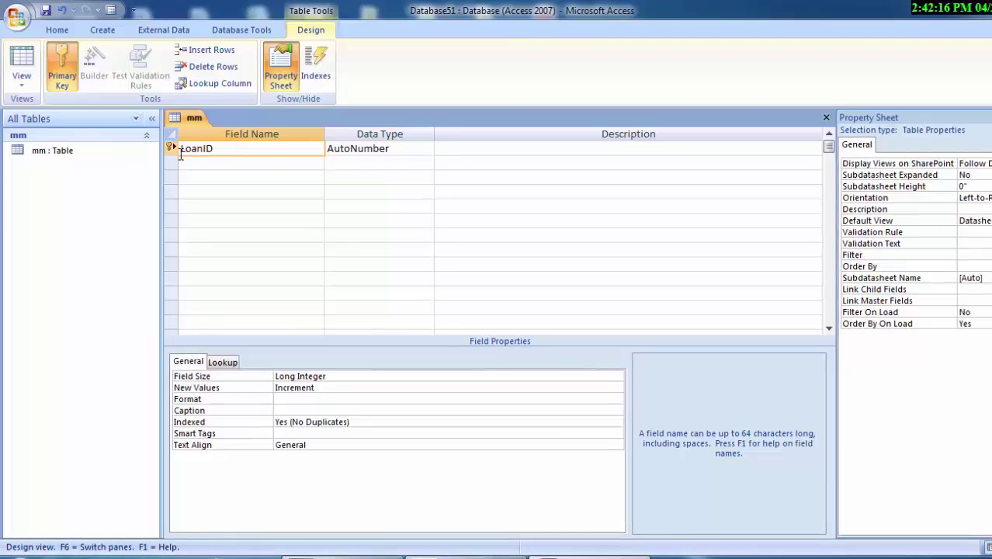
left_click(223, 158)
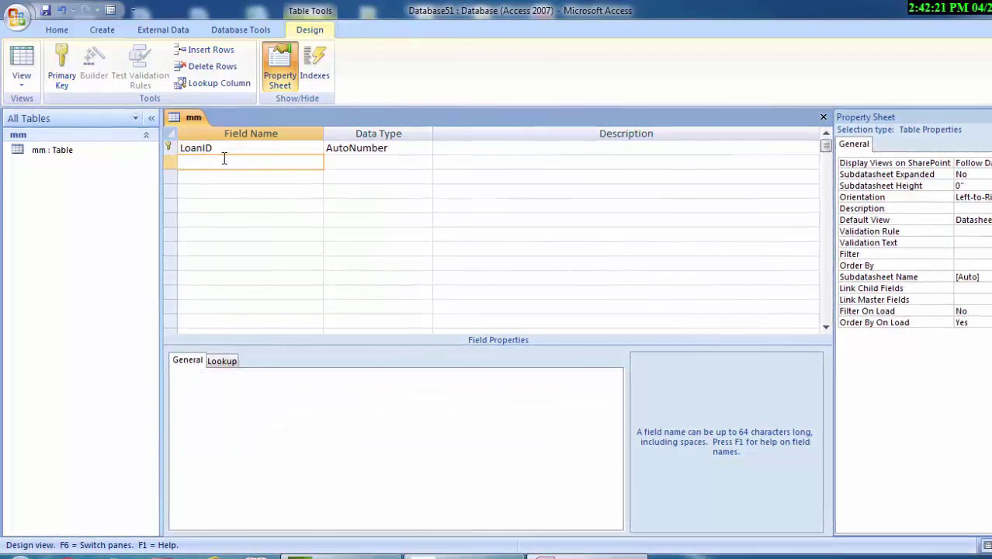
type("Amounto")
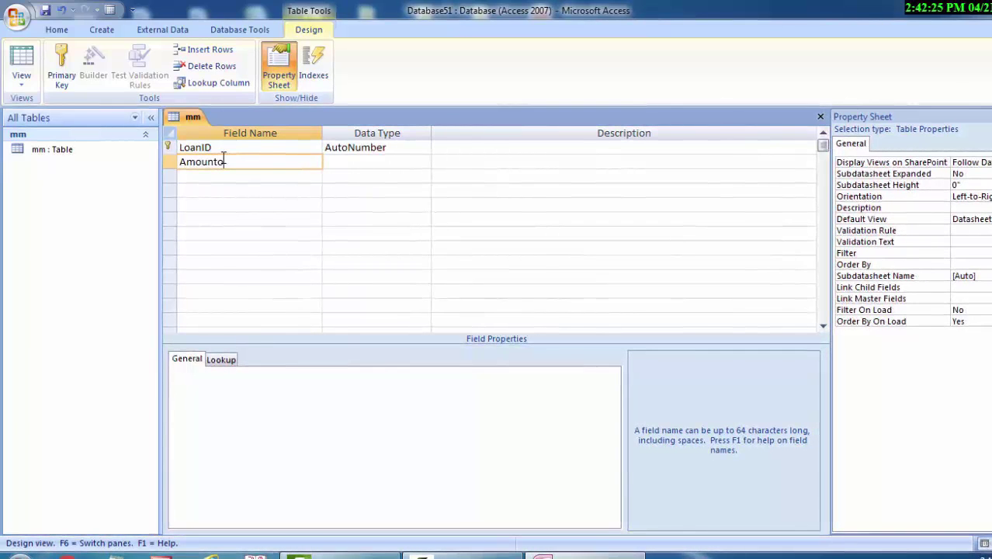
type("fLoan")
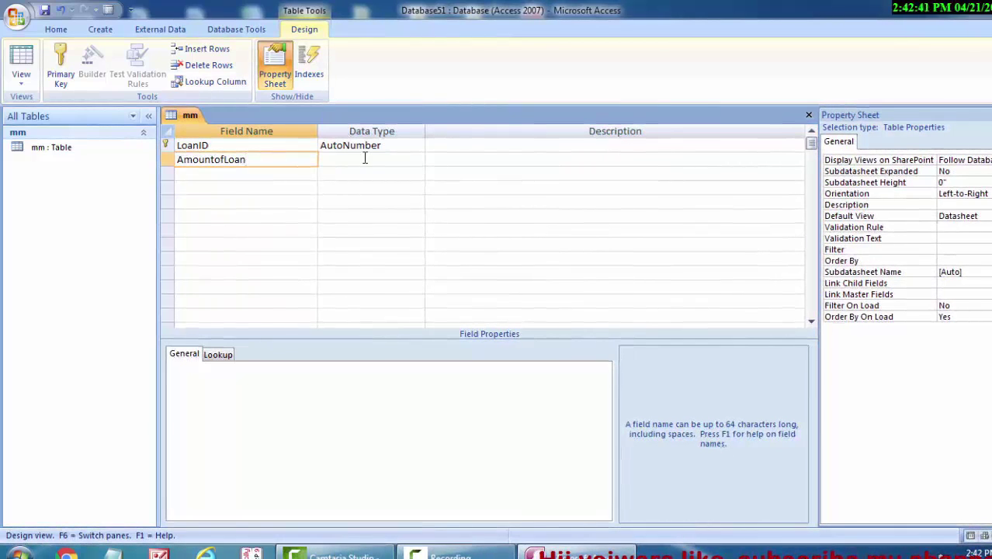
Make AmountofLoan a Currency field and add InterestRate in the third row
left_click(396, 160)
left_click(418, 160)
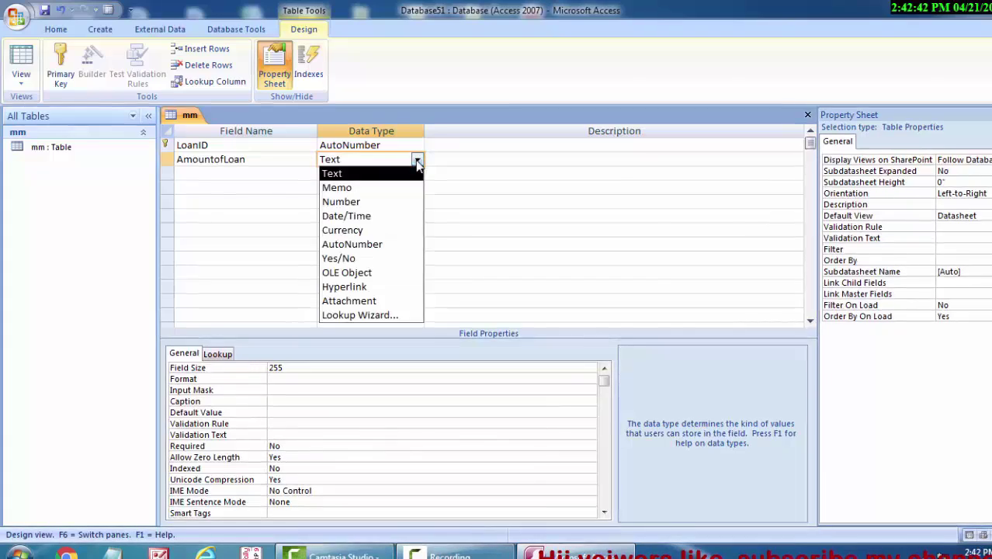
left_click(384, 228)
left_click(203, 171)
type("InterestRate")
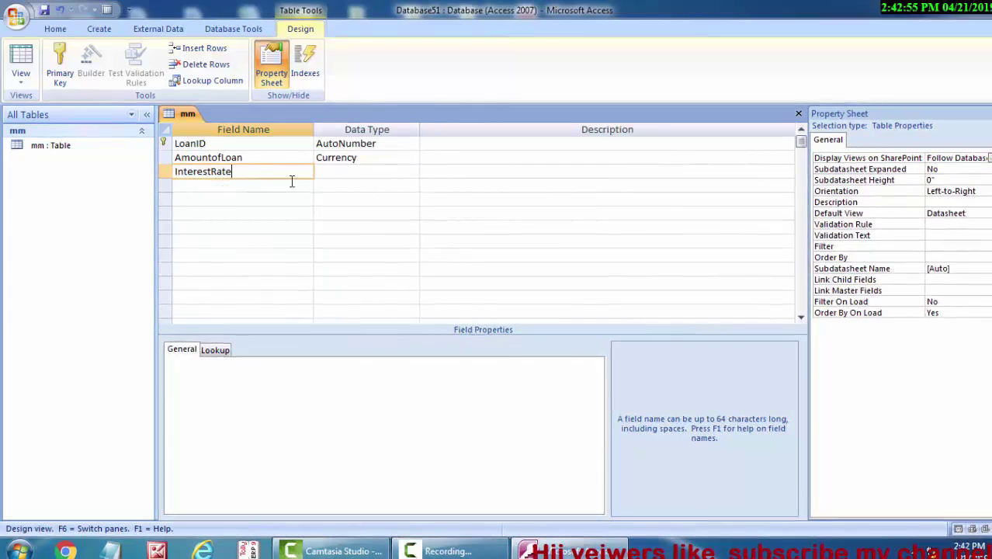
Set InterestRate's data type to Number
left_click(365, 158)
left_click(365, 171)
left_click(412, 172)
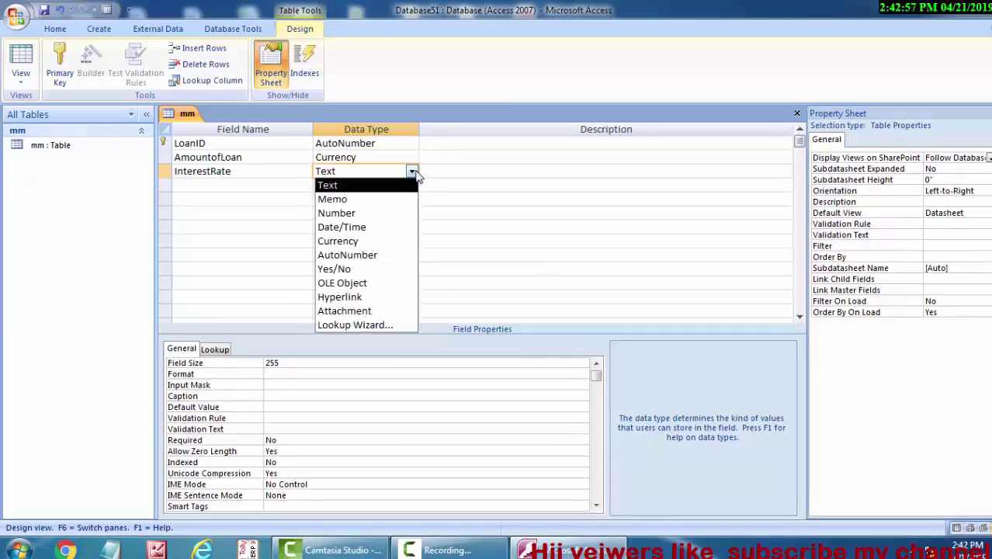
left_click(388, 214)
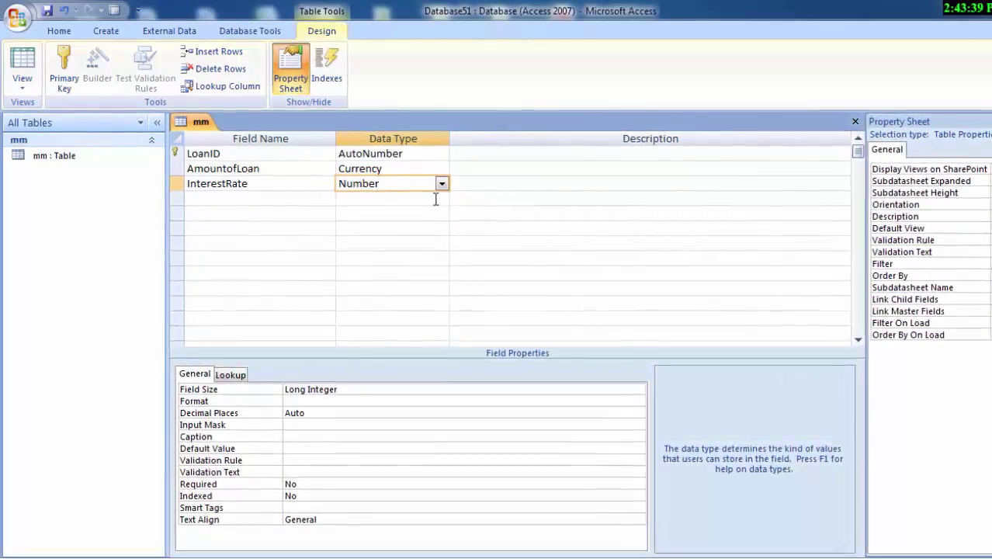
Give InterestRate a Double field size and a Percent format
left_click(350, 390)
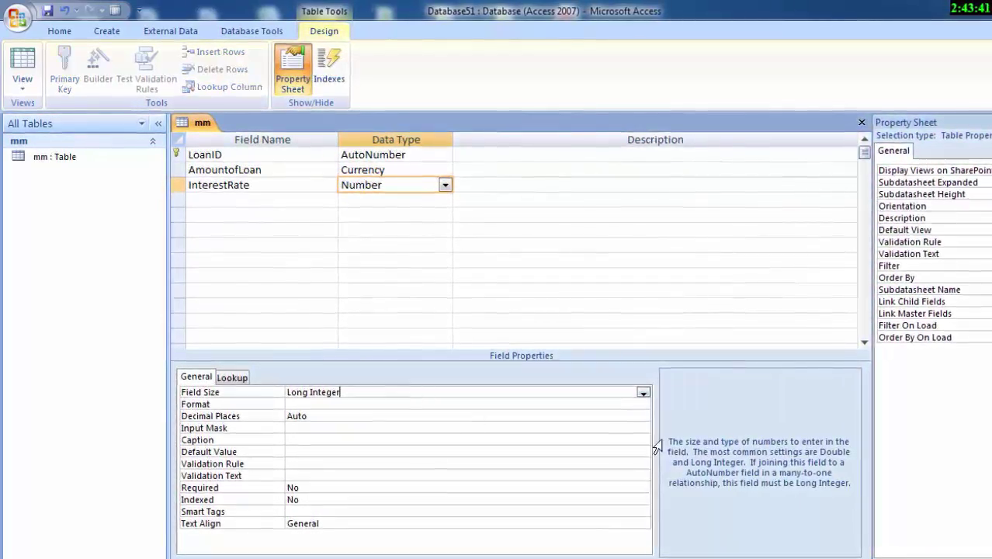
left_click(644, 396)
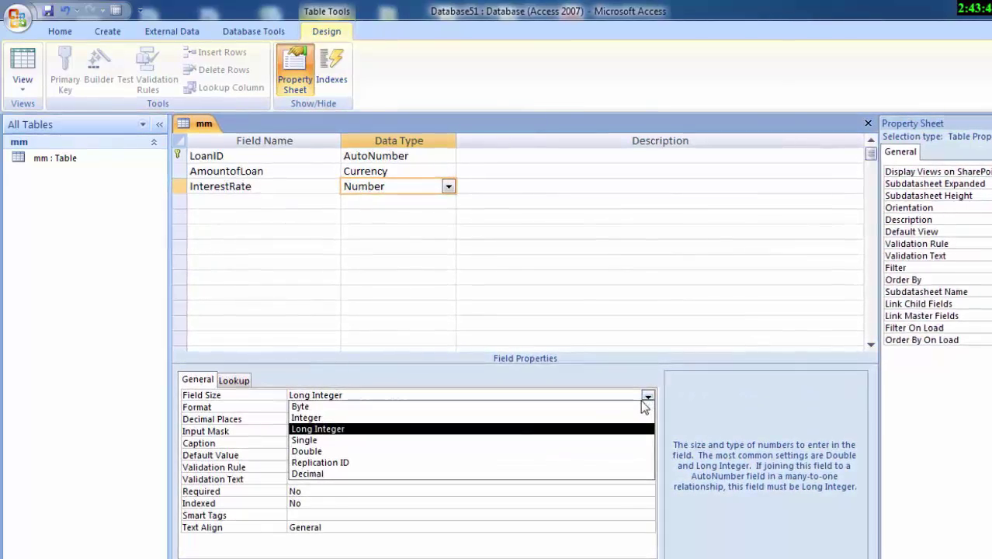
left_click(601, 454)
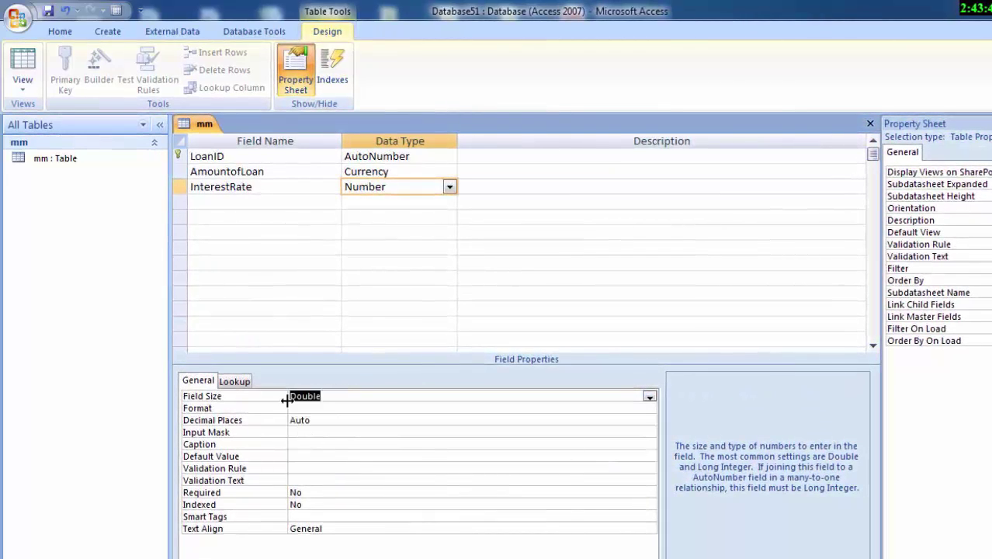
left_click(330, 407)
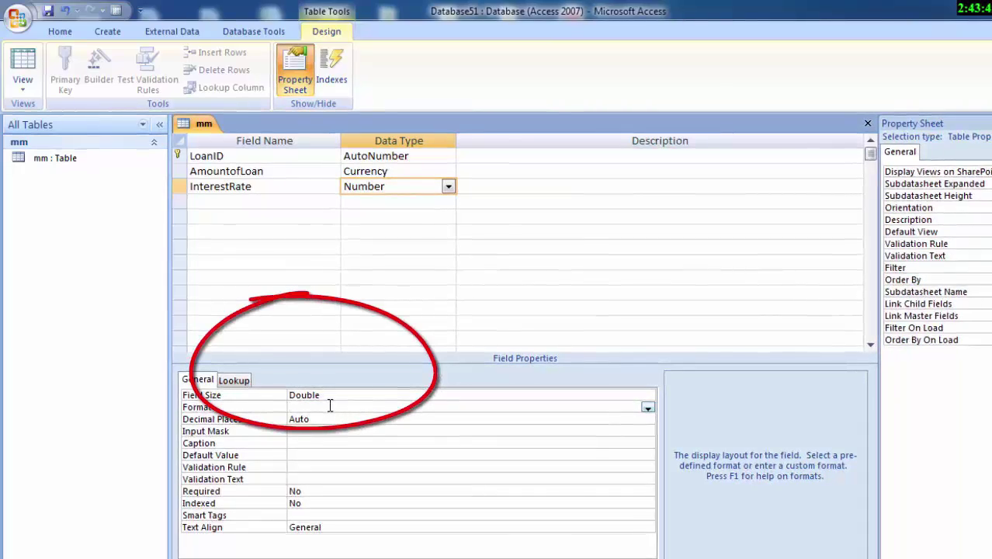
type("Per")
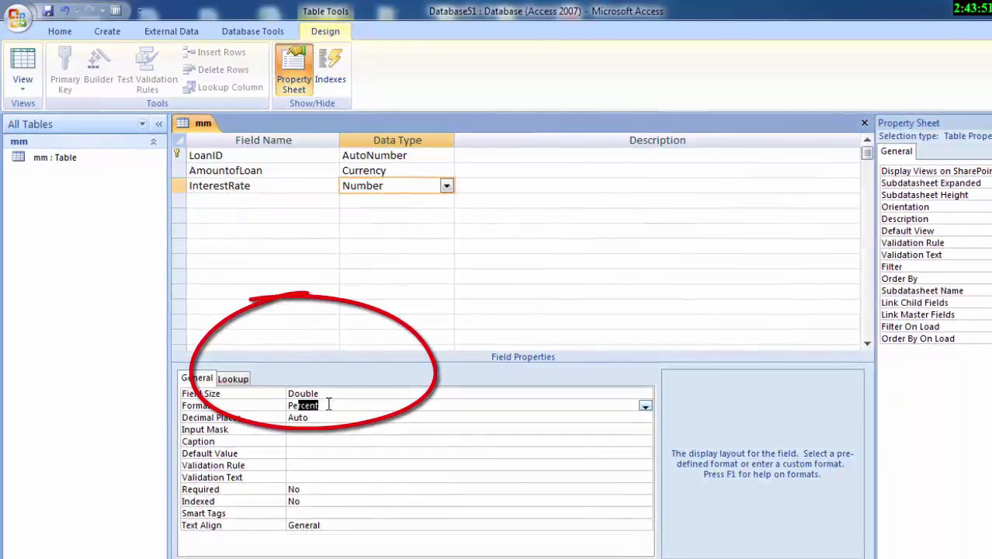
type("cent")
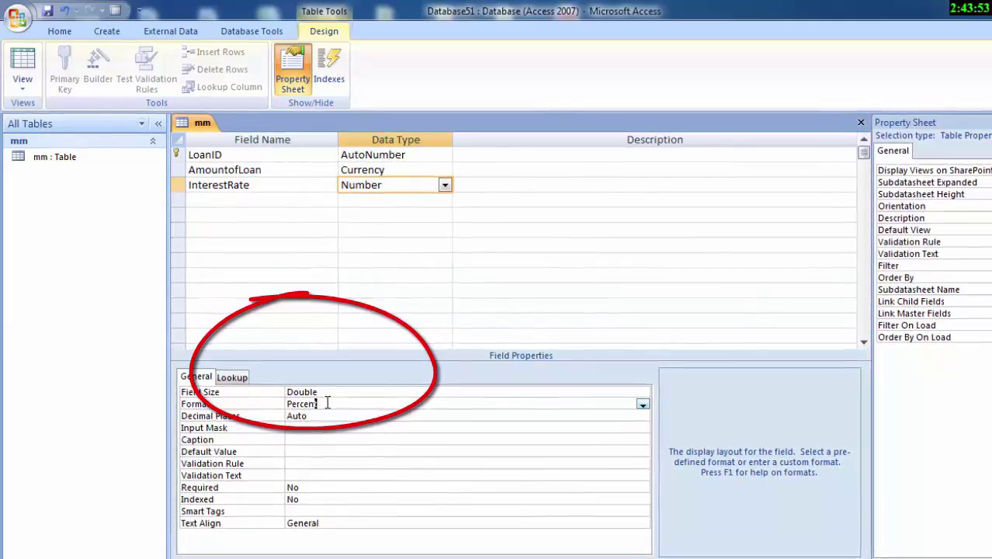
left_click(262, 204)
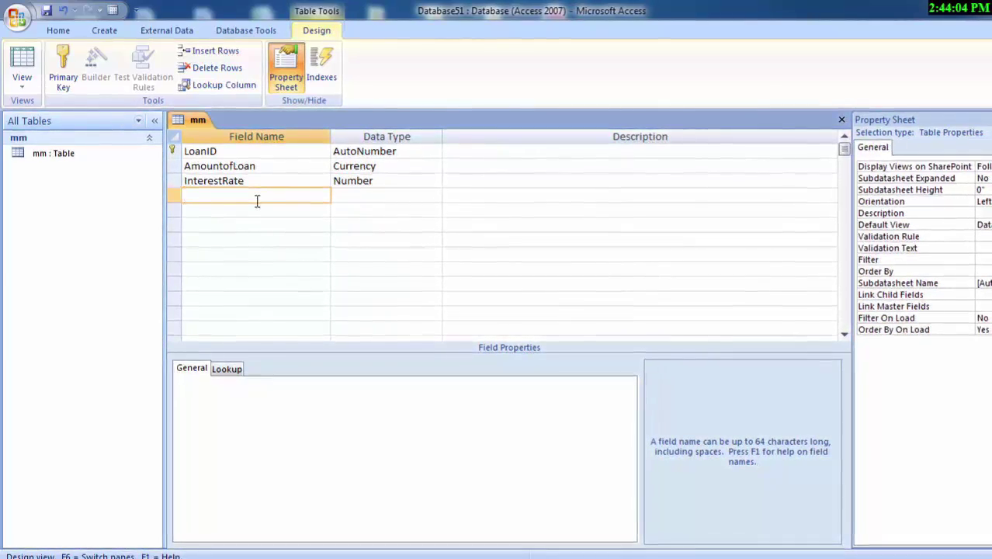
Add a fourth field, NumberofYears, with the Number data type
type("Num")
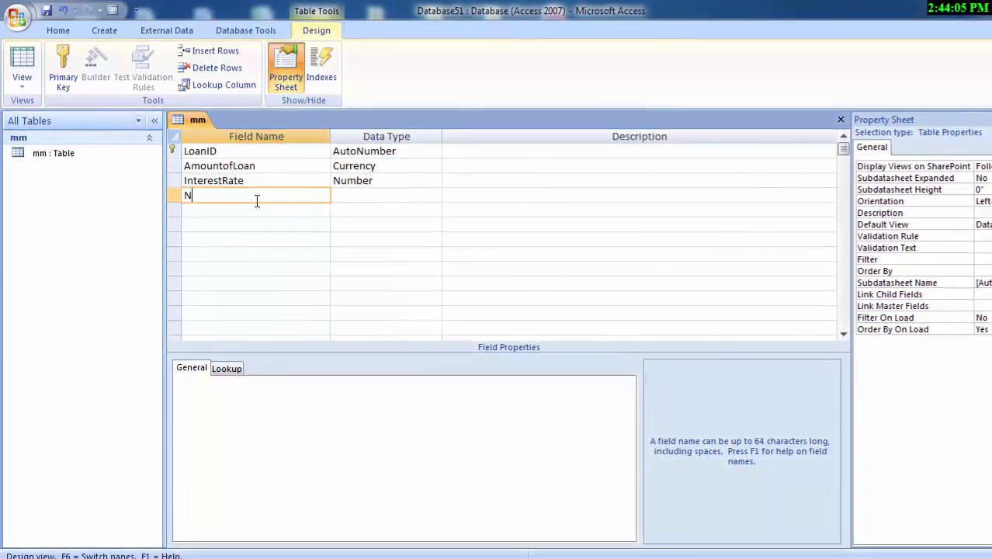
type("berofY")
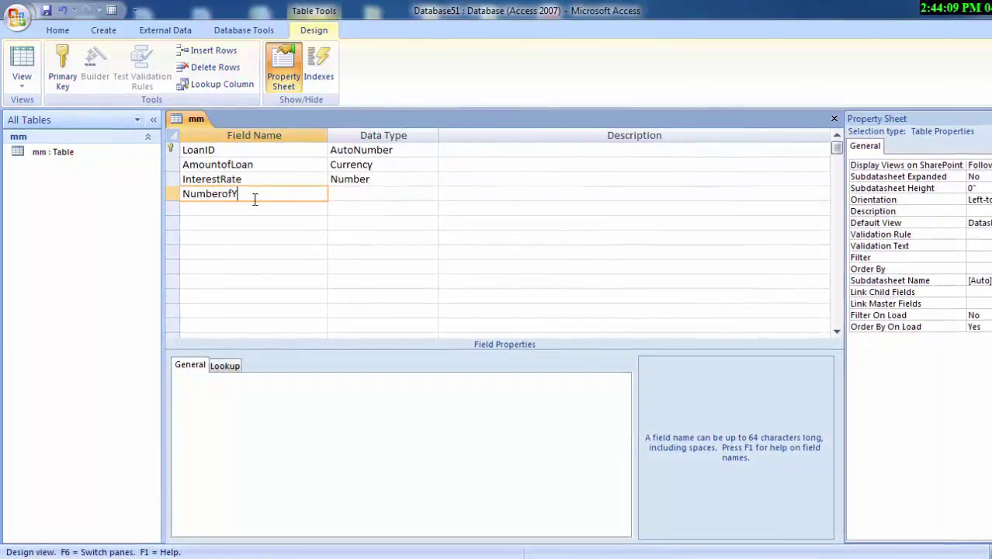
type("ears")
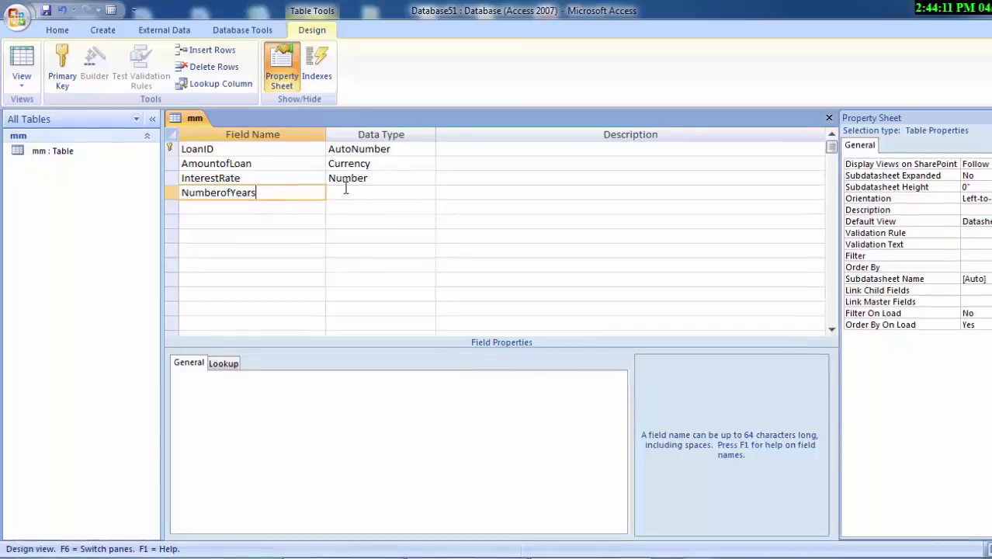
left_click(346, 189)
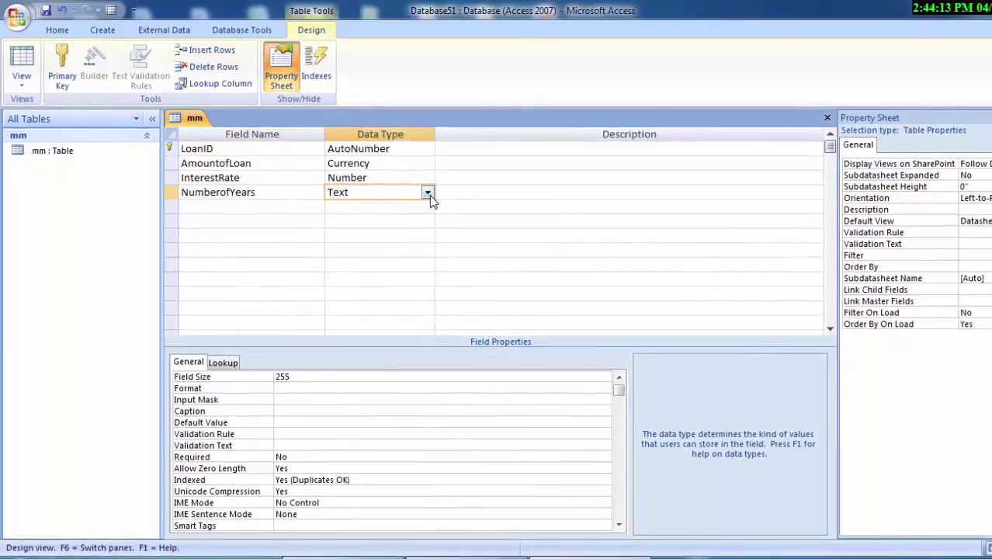
left_click(427, 192)
left_click(392, 235)
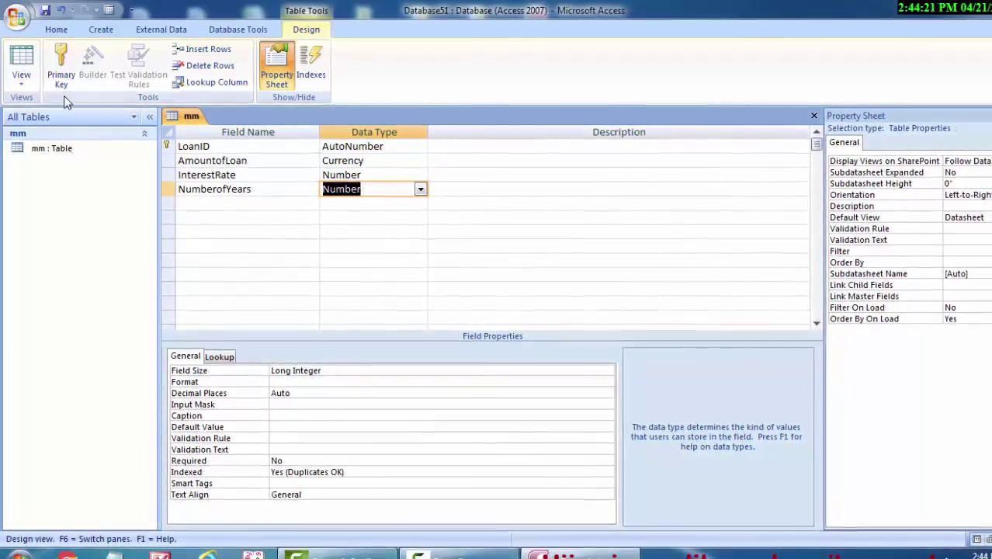
Switch table mm to Datasheet View
left_click(21, 76)
left_click(62, 207)
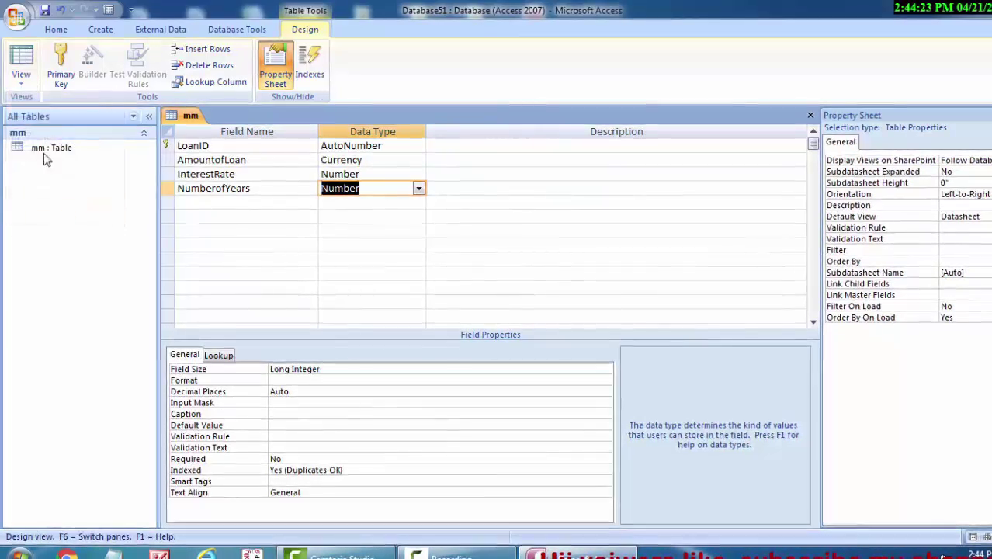
left_click(21, 76)
left_click(41, 110)
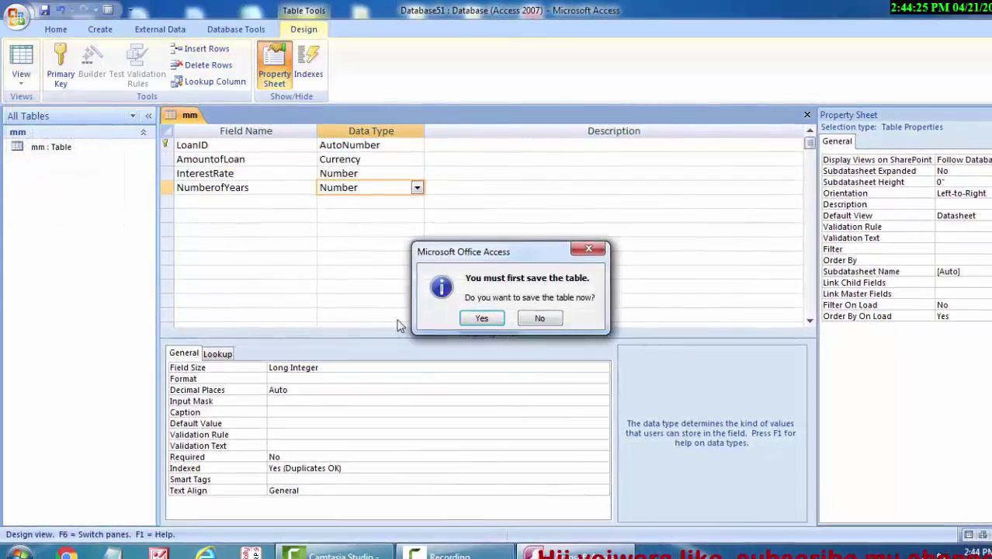
Save table mm and set the datasheet font size to 16
left_click(477, 318)
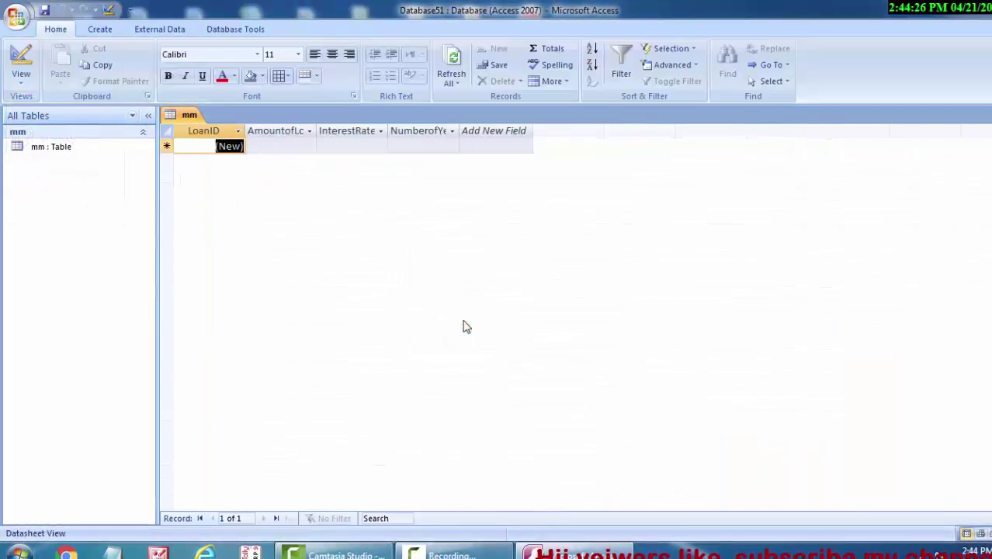
double_click(245, 131)
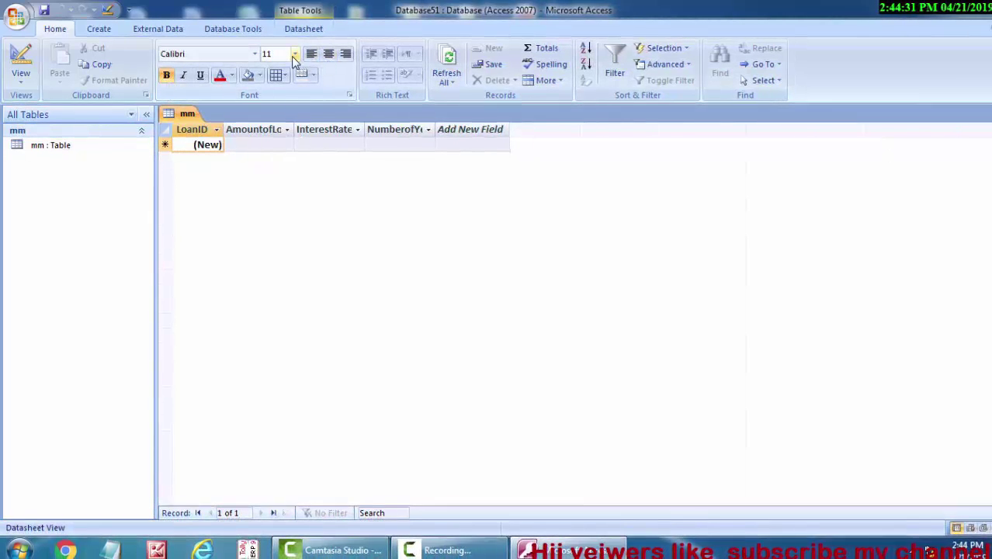
left_click(295, 54)
left_click(279, 147)
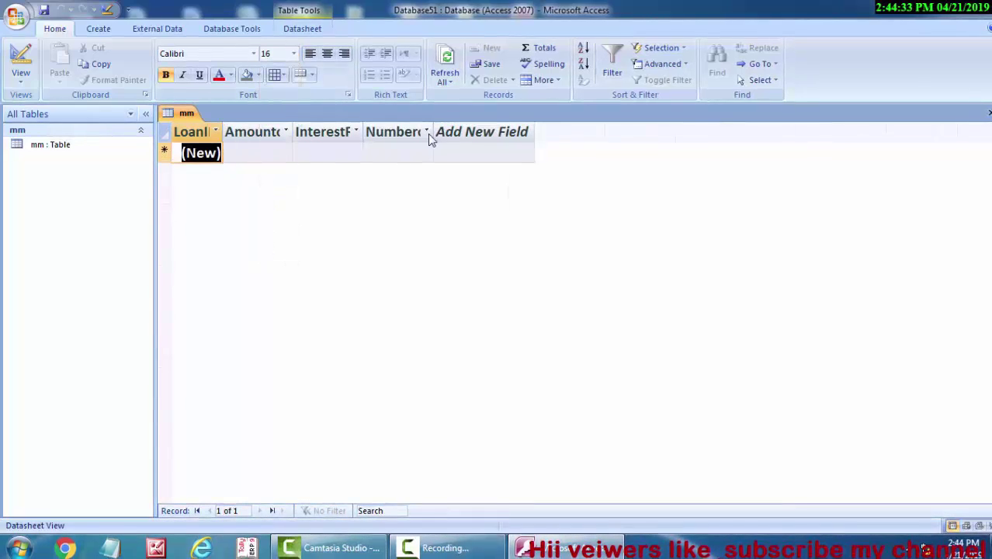
Autofit the NumberofYears, InterestRate, AmountofLoan and LoanID columns to their headers
double_click(433, 132)
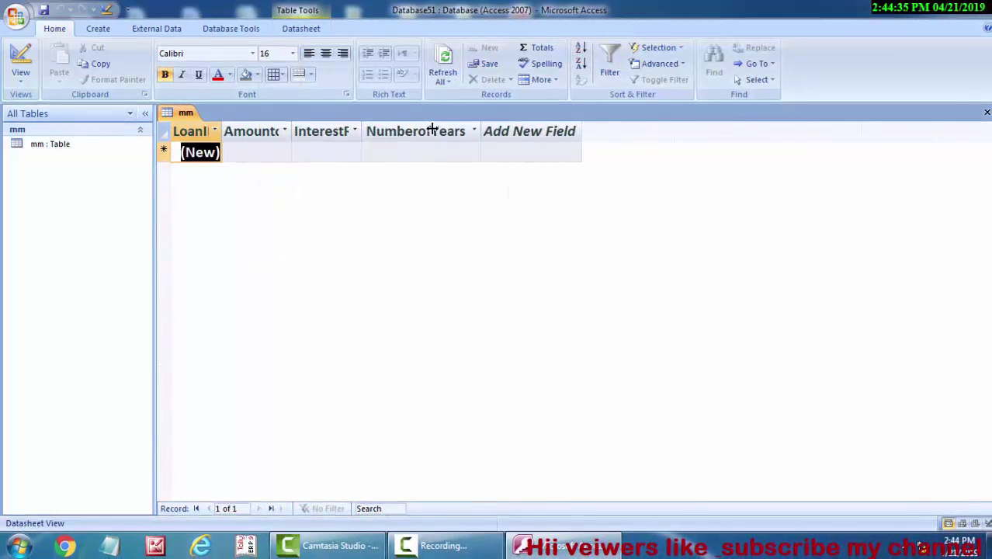
double_click(362, 130)
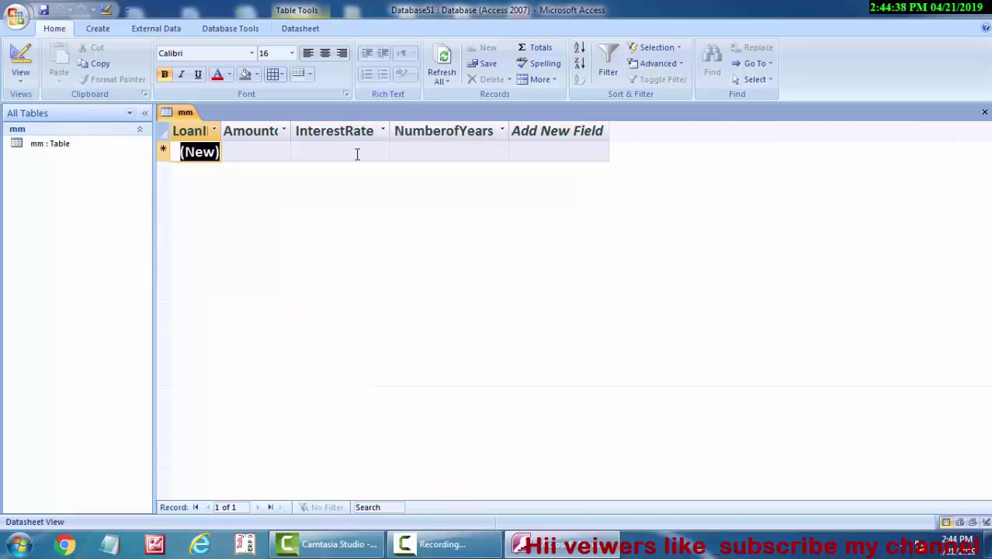
double_click(292, 129)
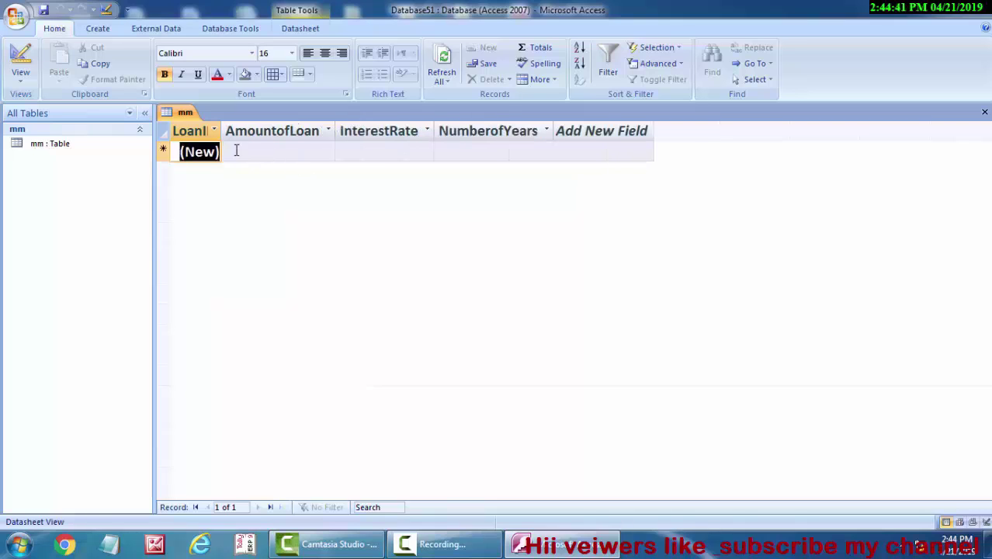
double_click(223, 131)
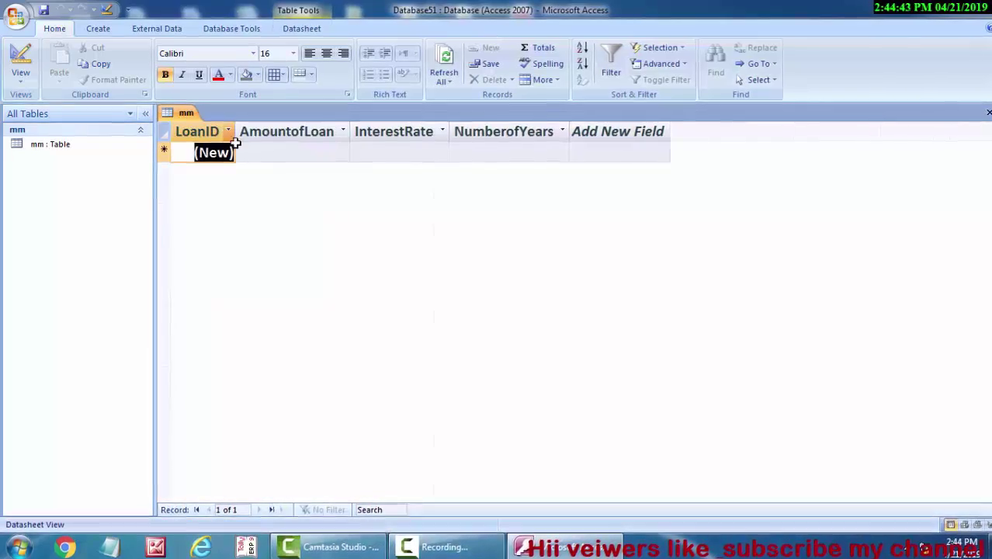
left_click(265, 156)
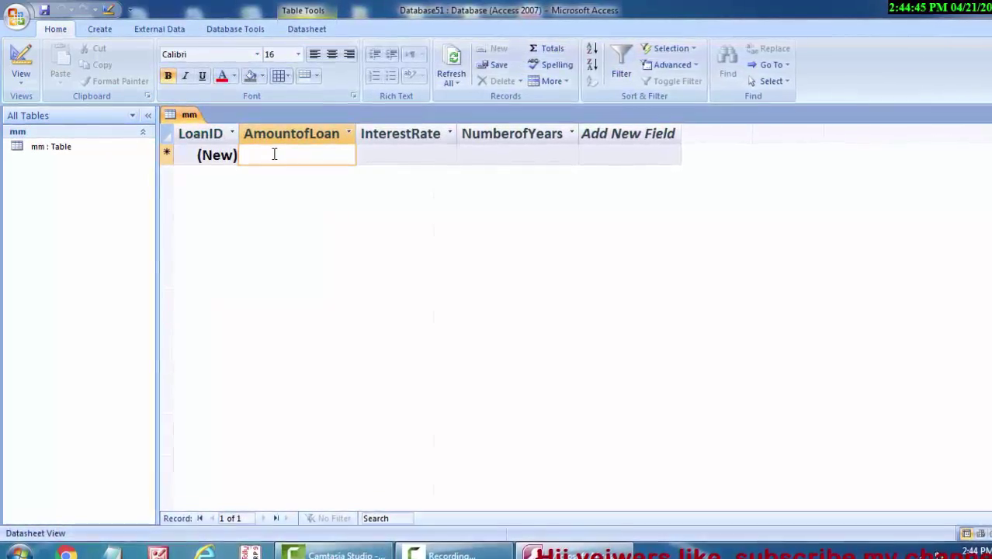
Enter a record with loan amount 60000, interest rate 6 and 4 years
type("6")
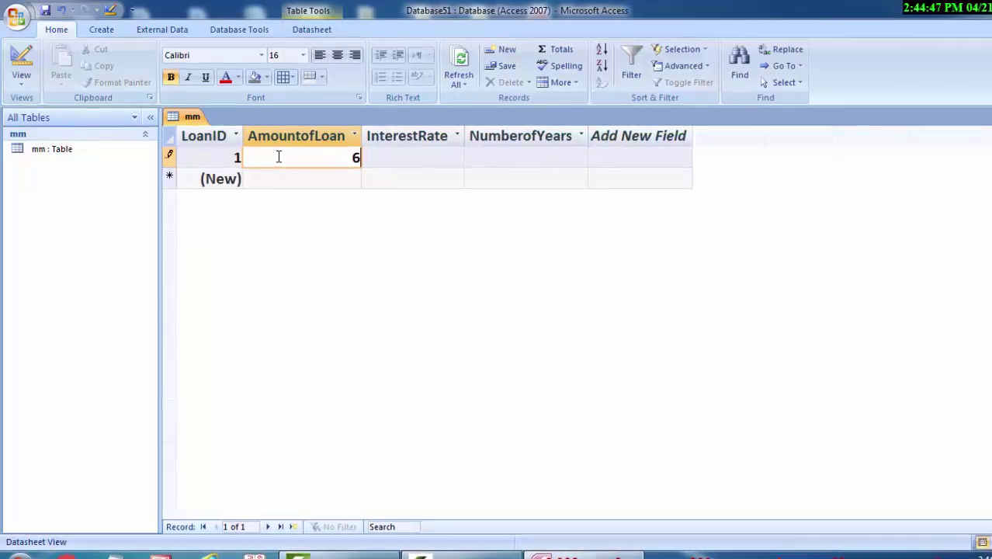
type("0000")
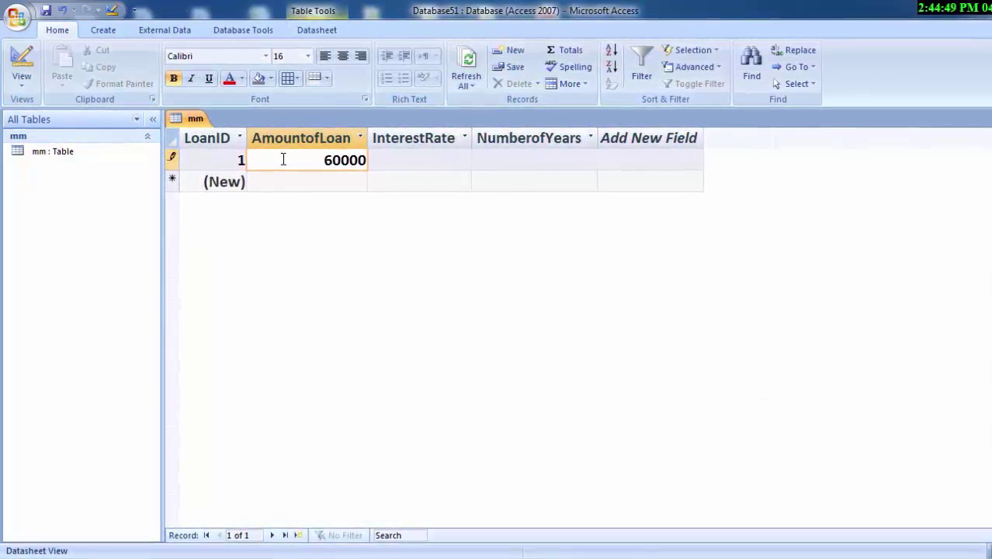
left_click(400, 159)
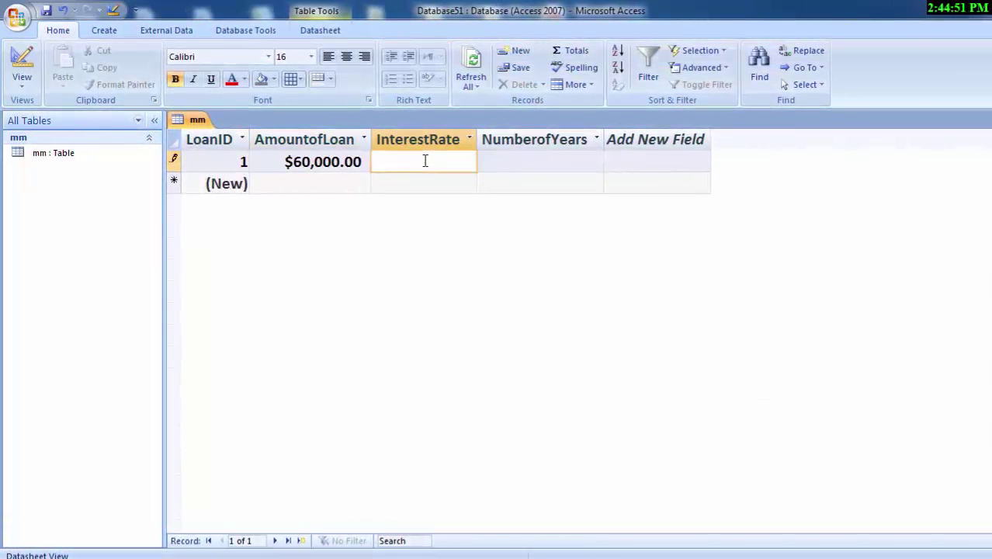
type("6")
key("Tab")
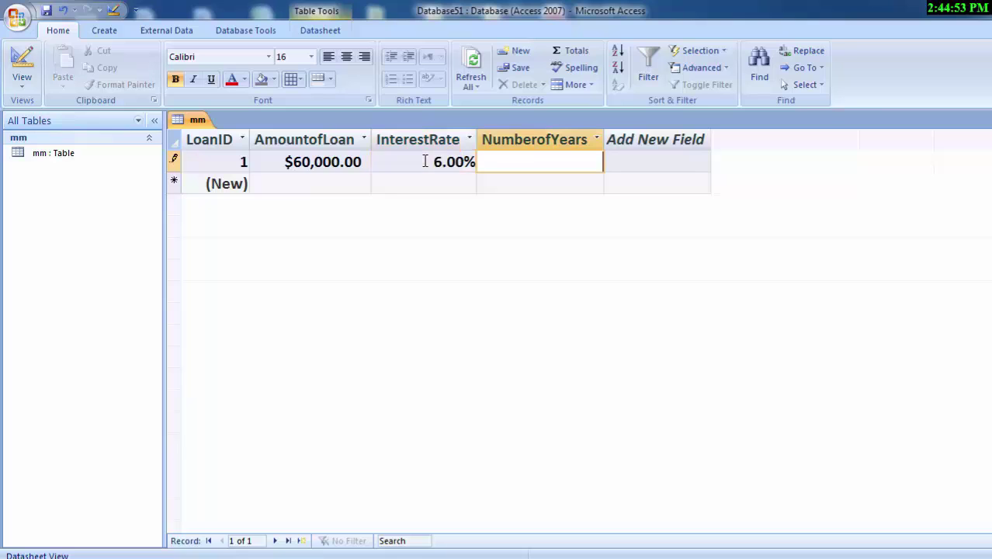
type("4")
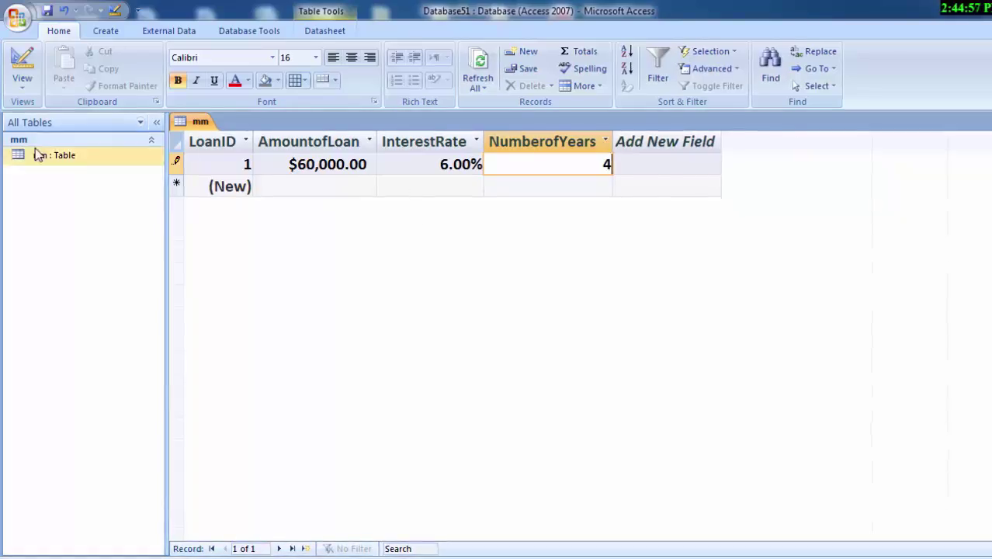
Start a new query in Query Design based on table mm
left_click(106, 31)
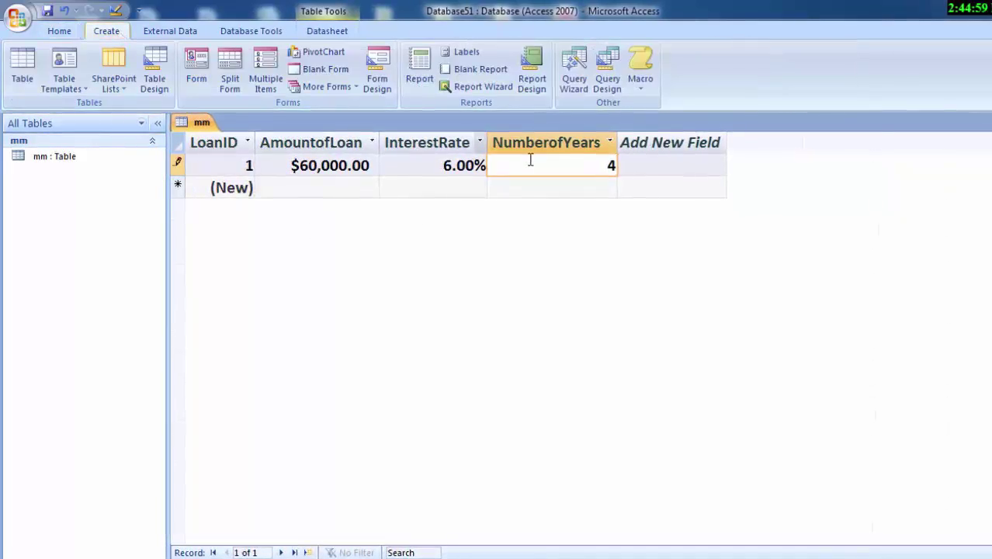
left_click(607, 74)
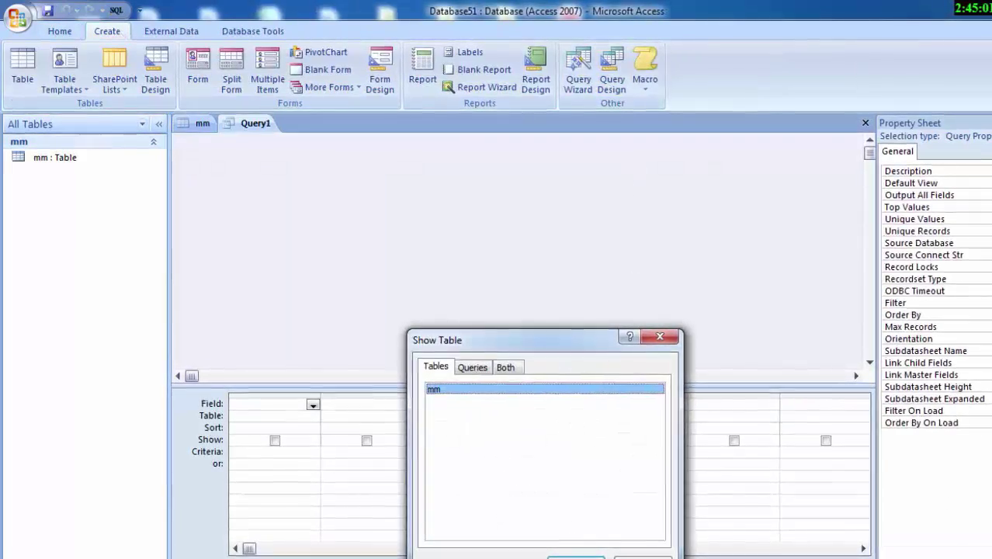
left_click(575, 556)
left_click(643, 557)
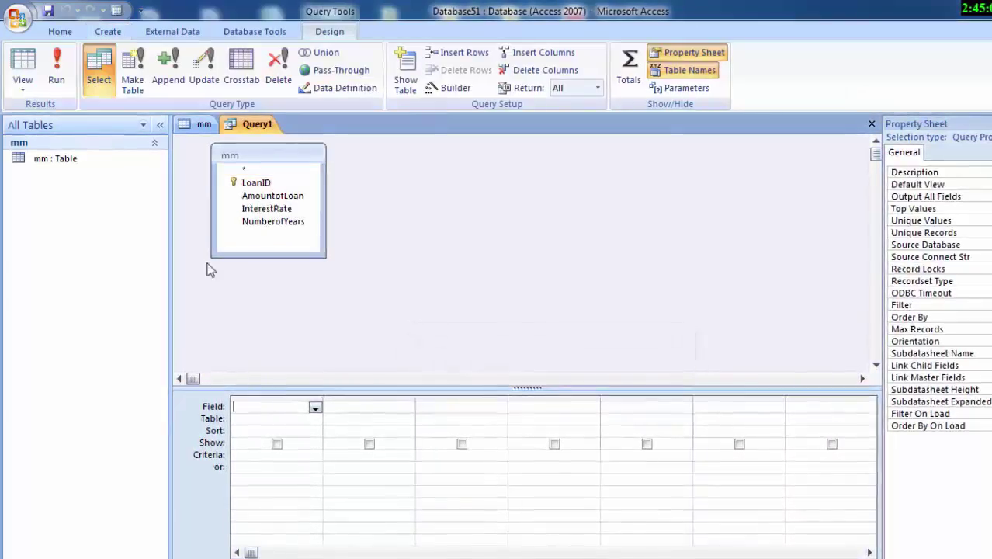
Add LoanID, AmountofLoan, InterestRate and NumberofYears to the query grid
double_click(257, 183)
left_click(267, 197)
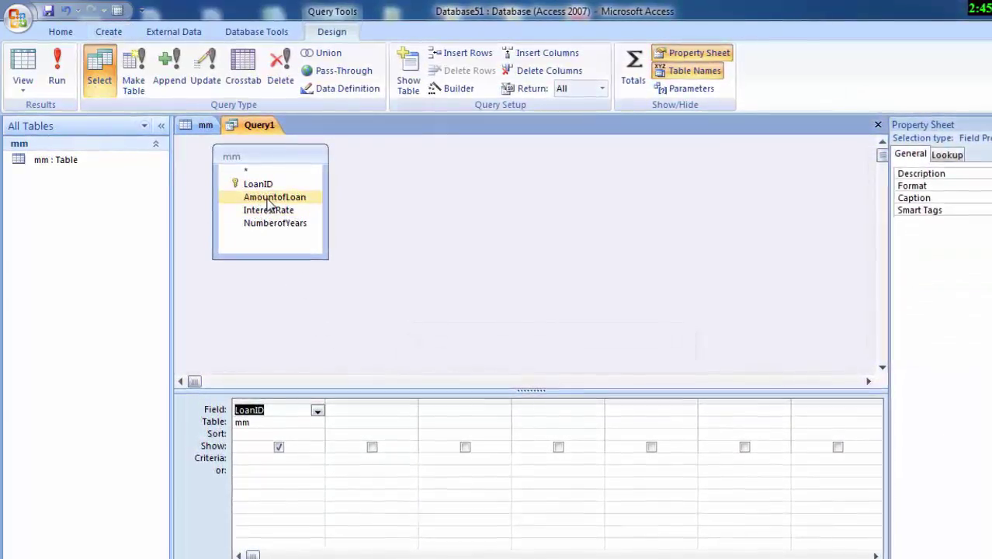
double_click(270, 198)
double_click(268, 211)
double_click(275, 224)
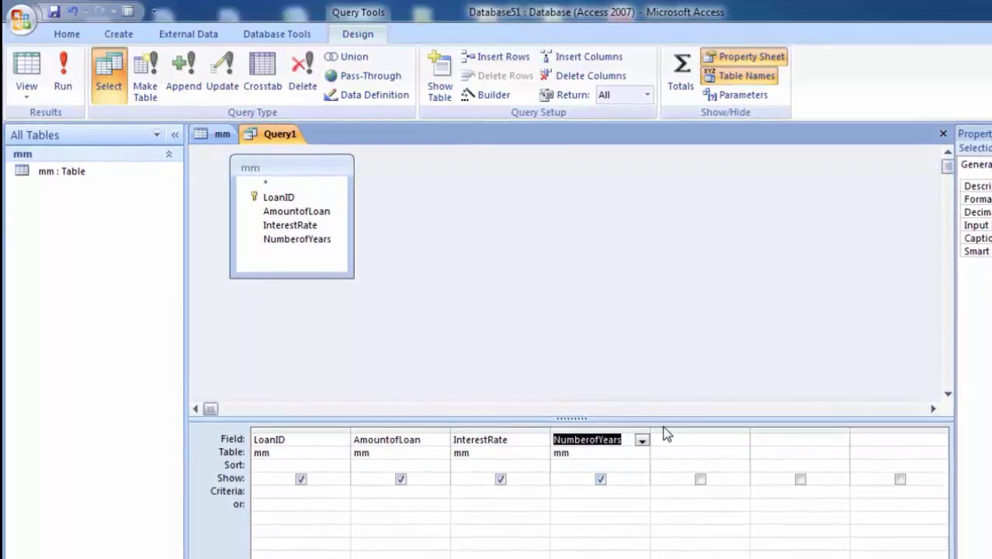
In the fifth column, type MonthlyPayment:pmt([NumberofYears]) and fix its closing bracket
left_click(675, 440)
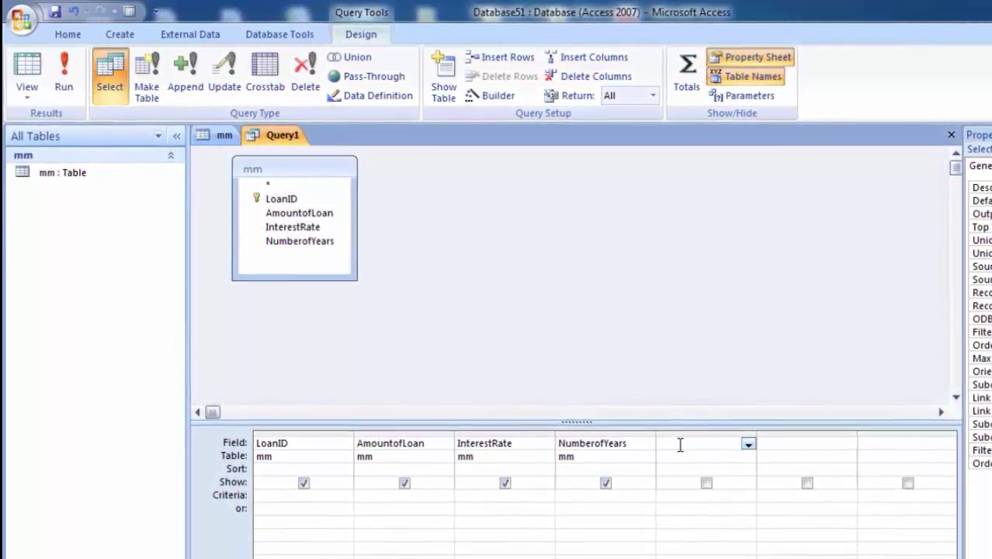
type("Mon")
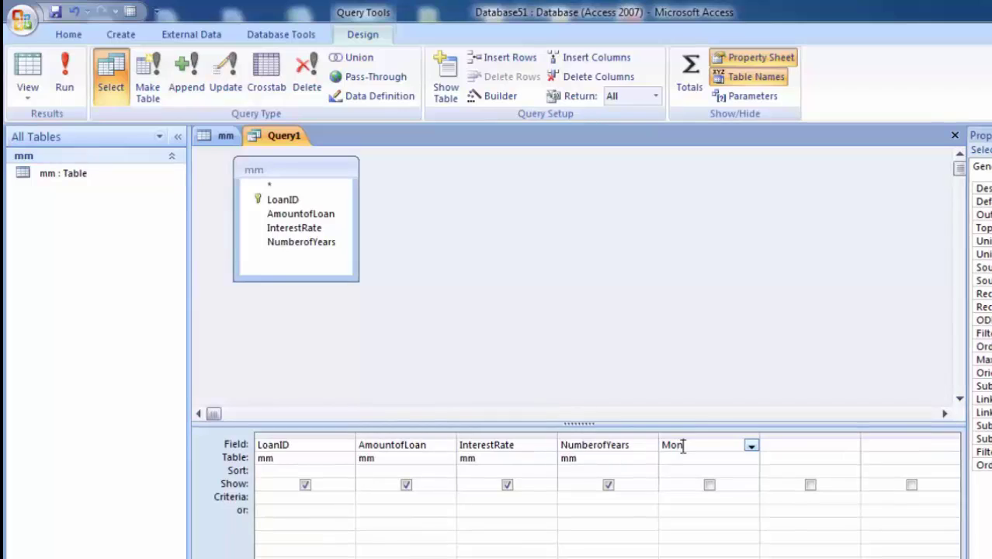
type("thly")
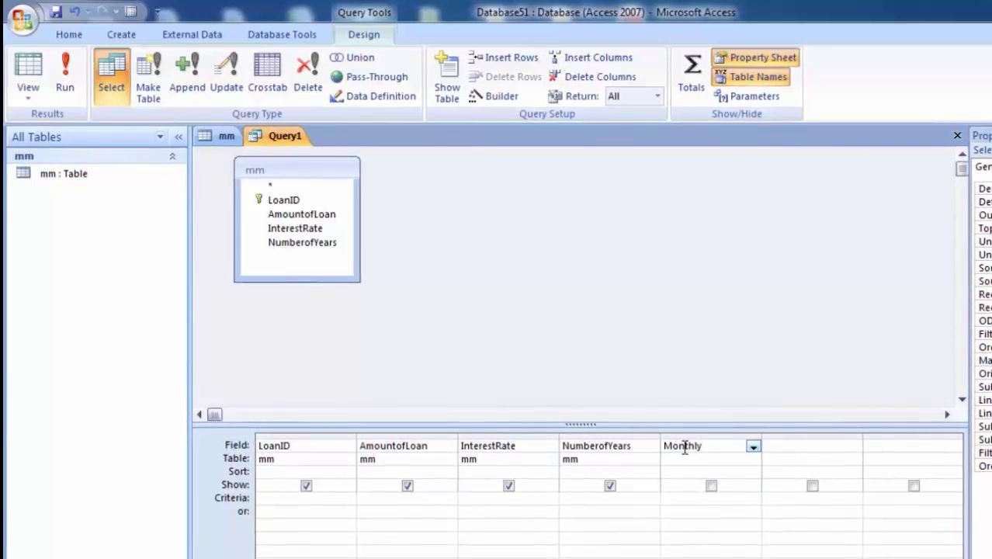
type("Paym")
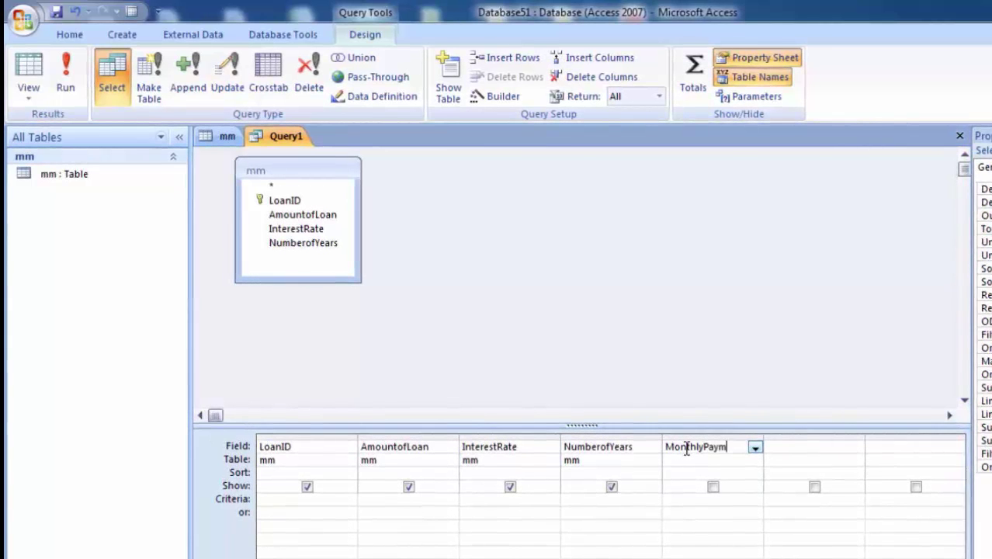
type("ent:")
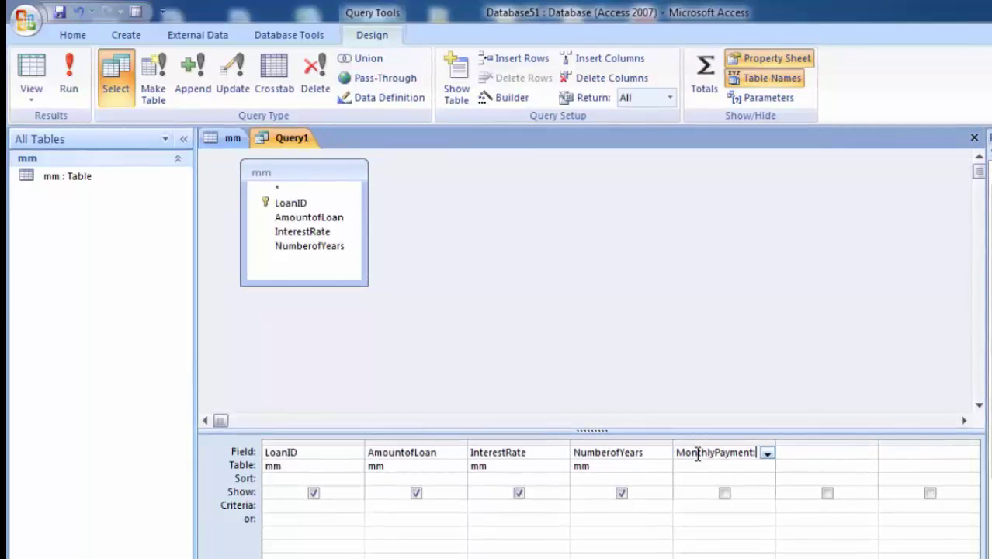
type("pmt")
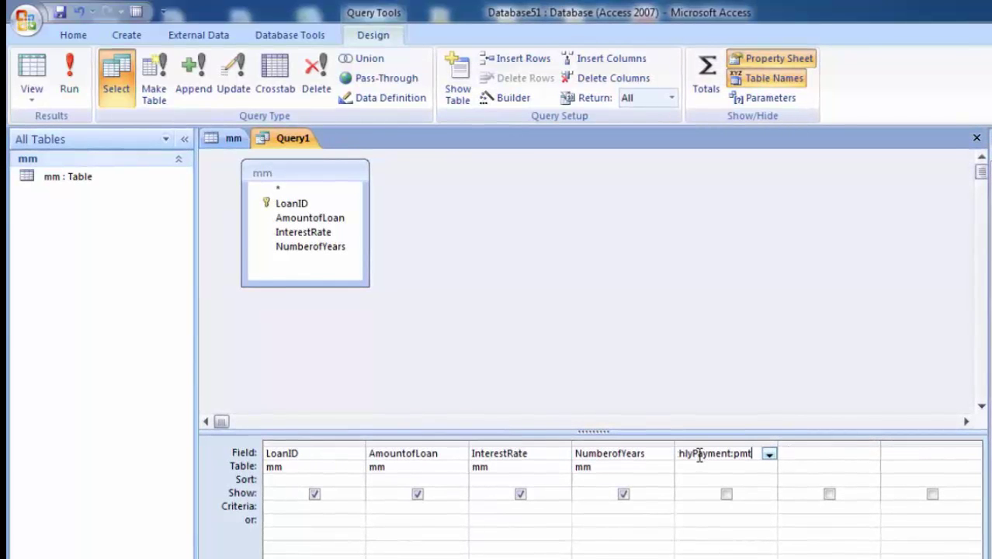
type("(")
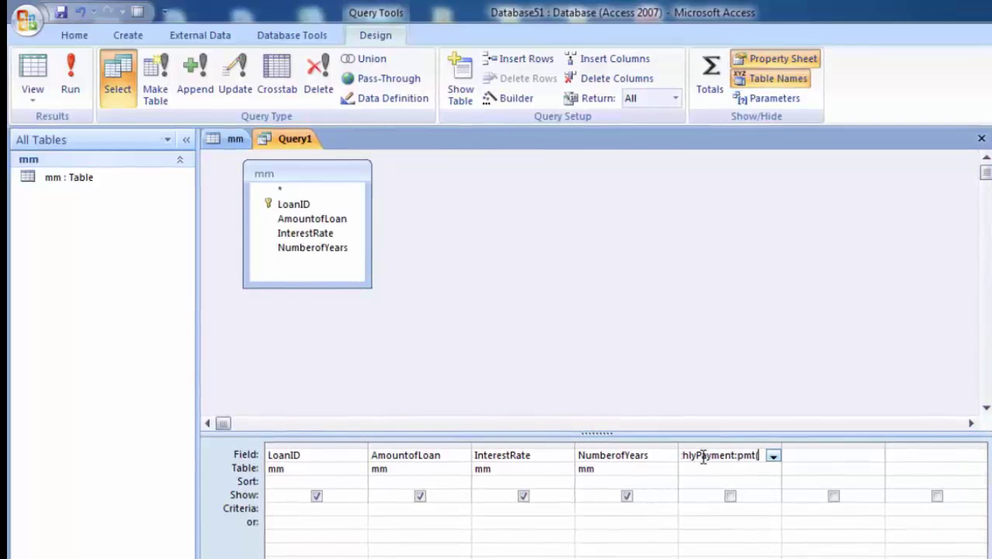
type("[")
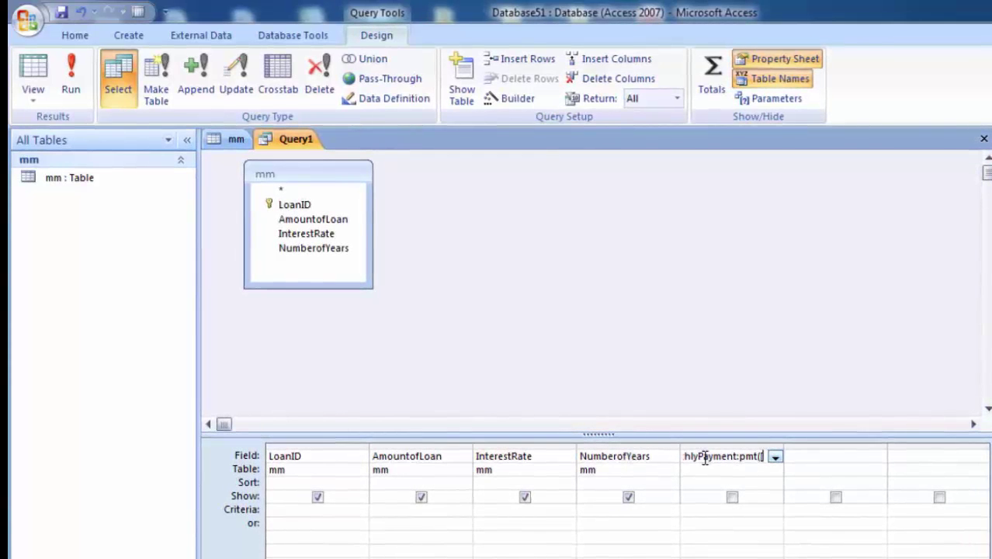
type("Num")
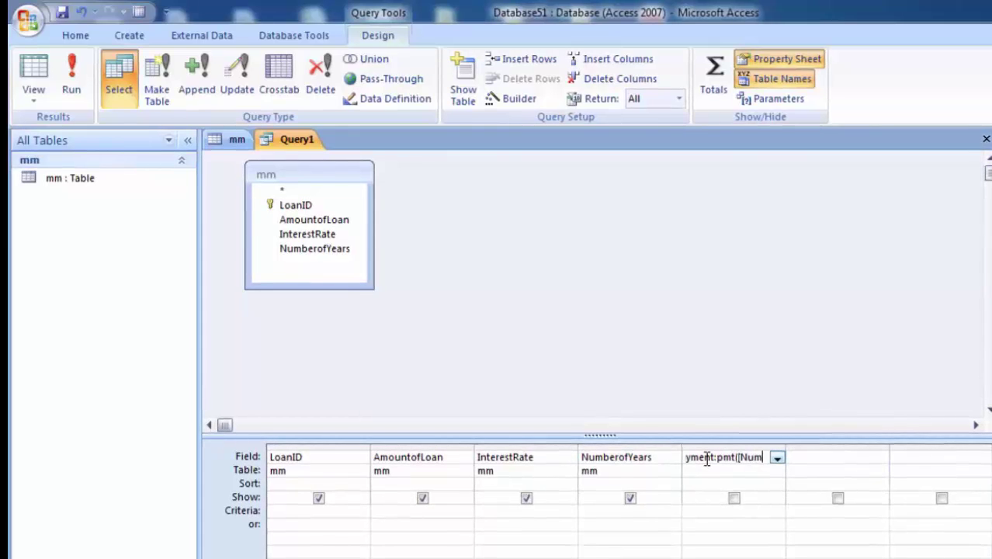
type("erof")
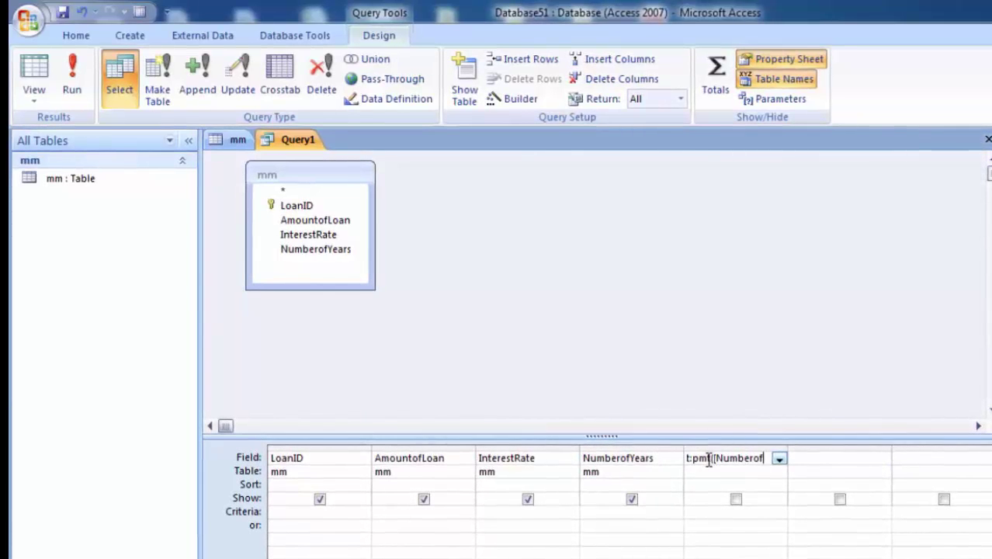
type("Yea")
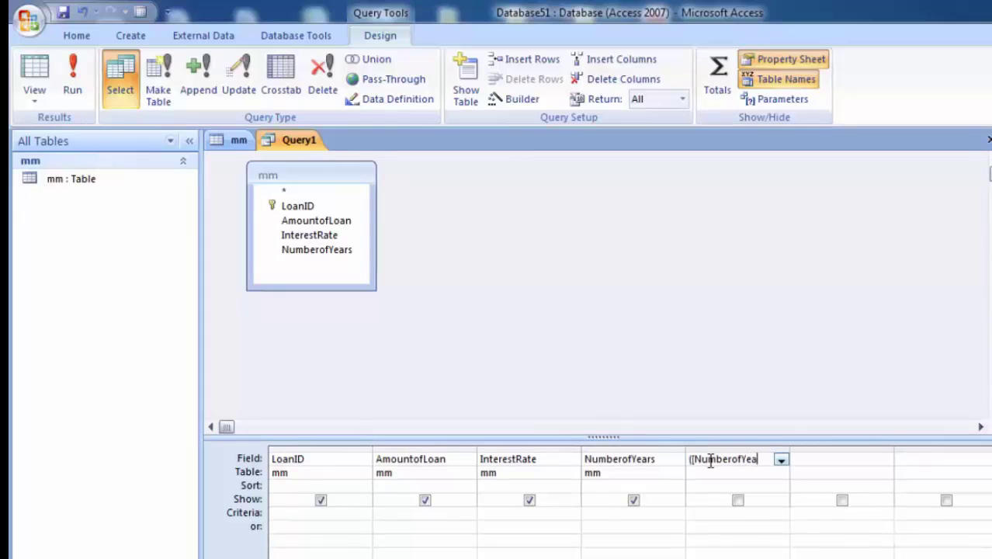
type("r")
type("]")
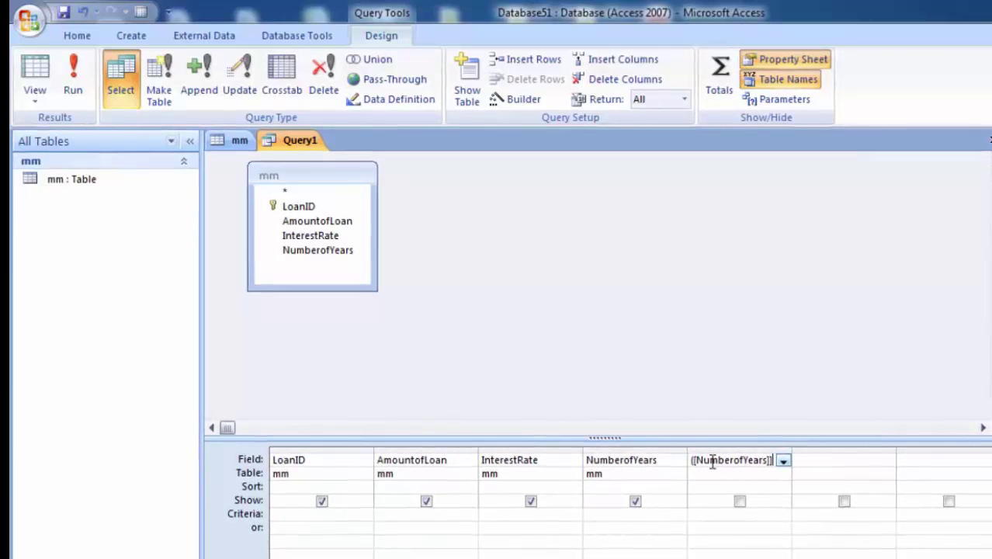
key("BackSpace")
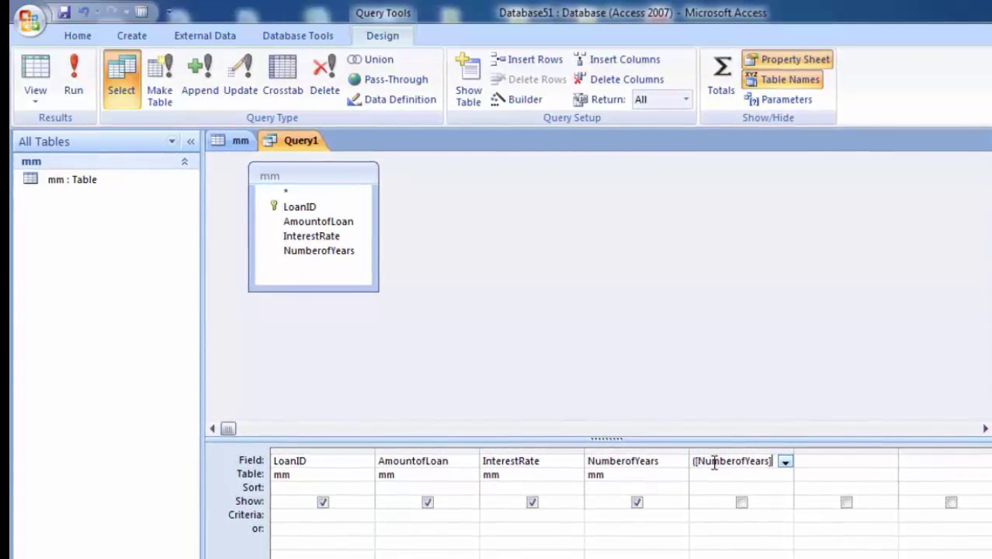
type(")")
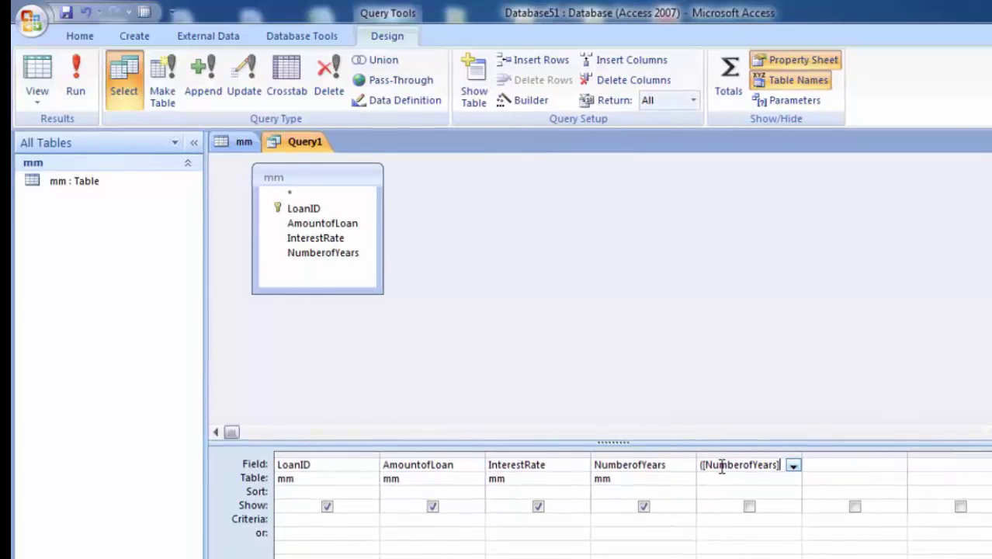
Clear the Field cell and retype MonthlyPayment:pmt([InterestRate]/12 as the first argument
key("BackSpace")
key("BackSpace")
key("BackSpace")
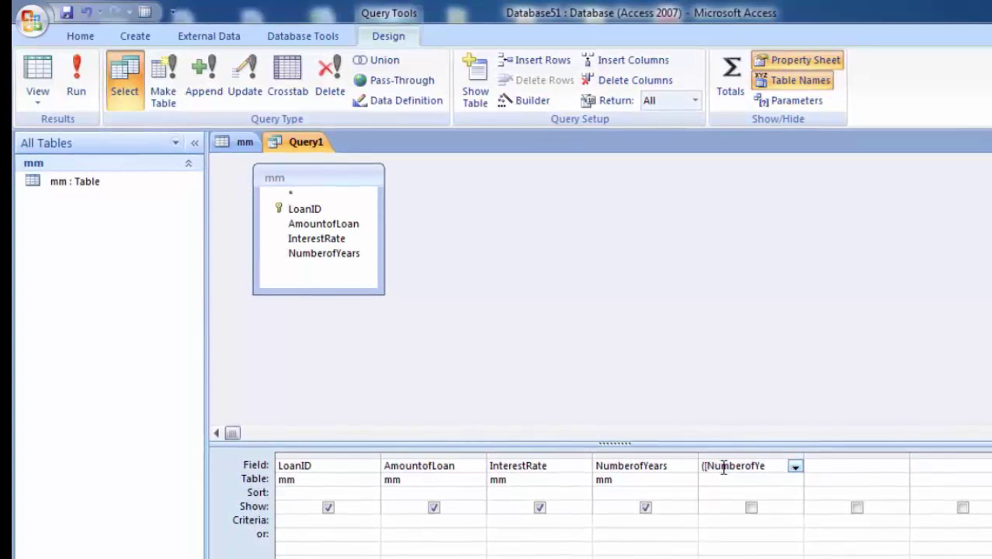
key("BackSpace")
key("BackSpace")
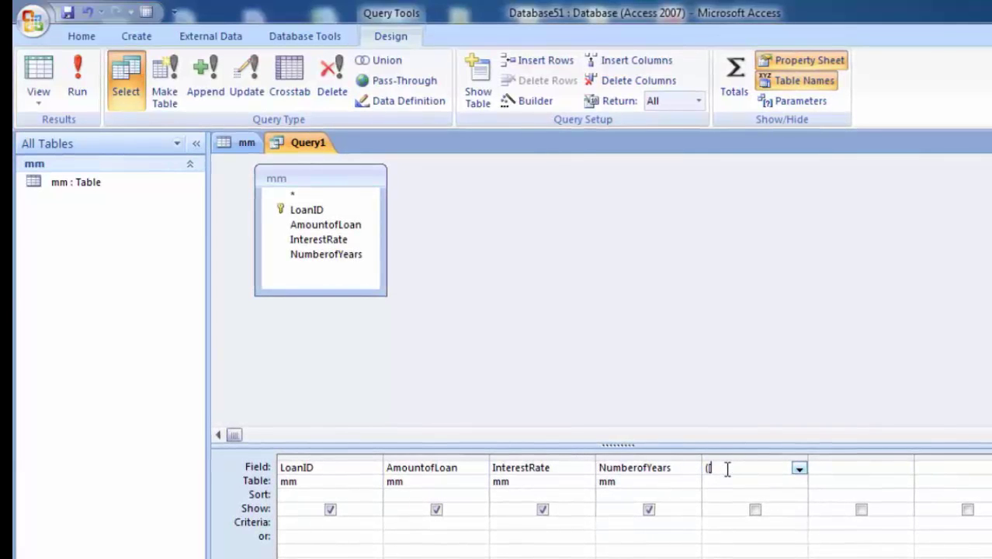
type("MonthlyPayment:pm")
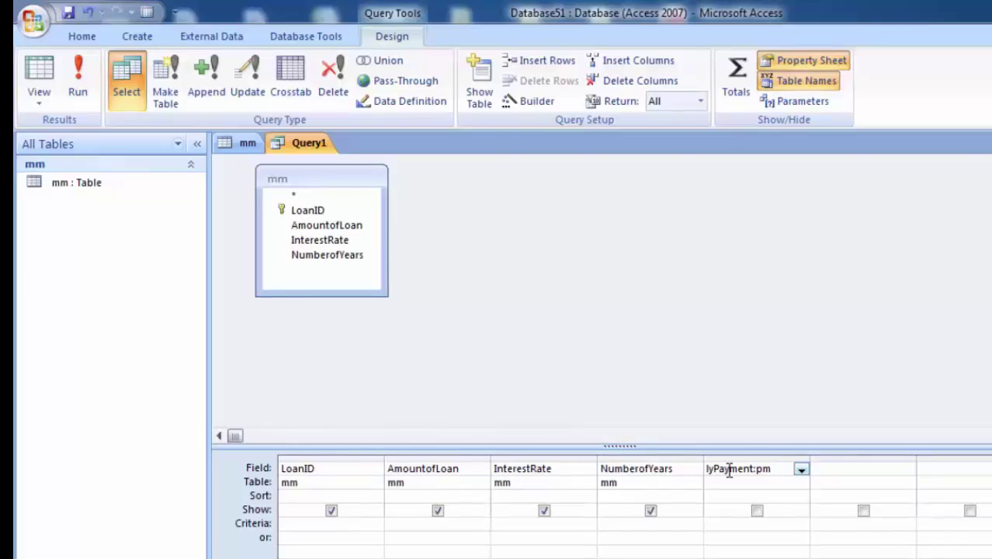
type("t(")
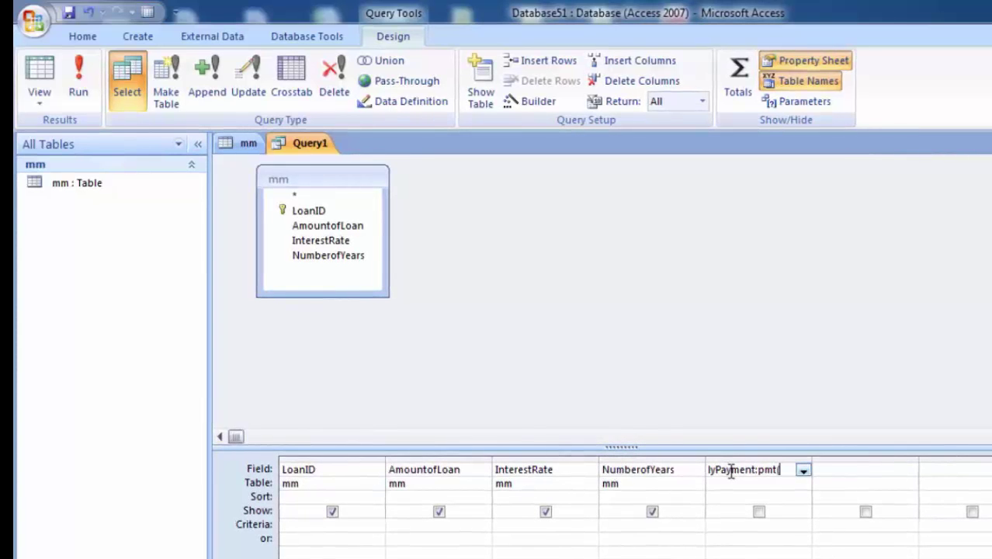
type("[Inte")
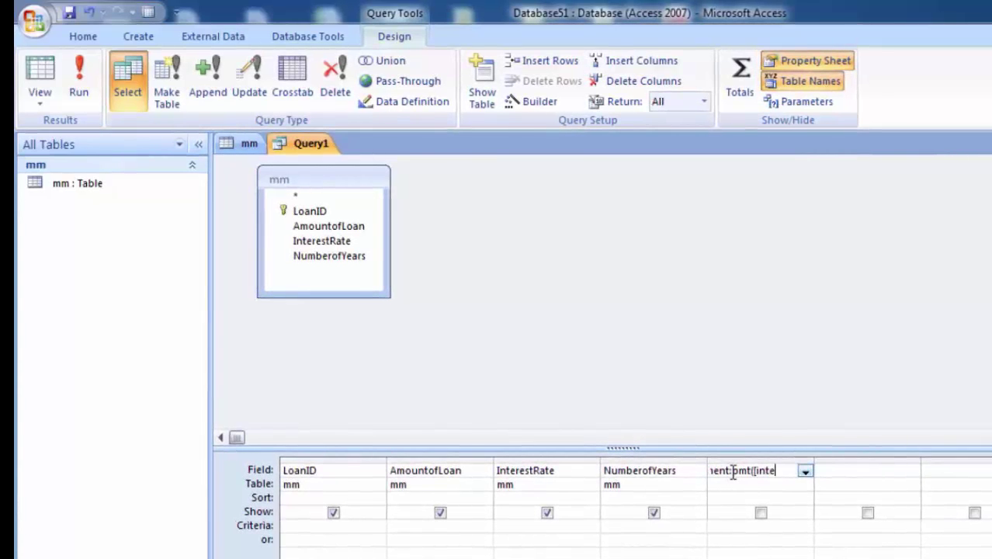
type("res")
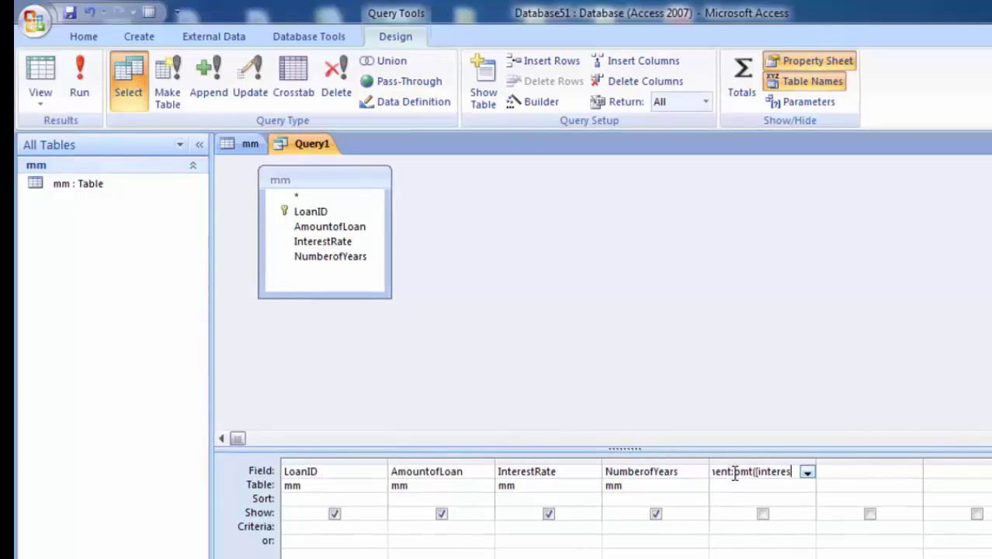
type("Rat")
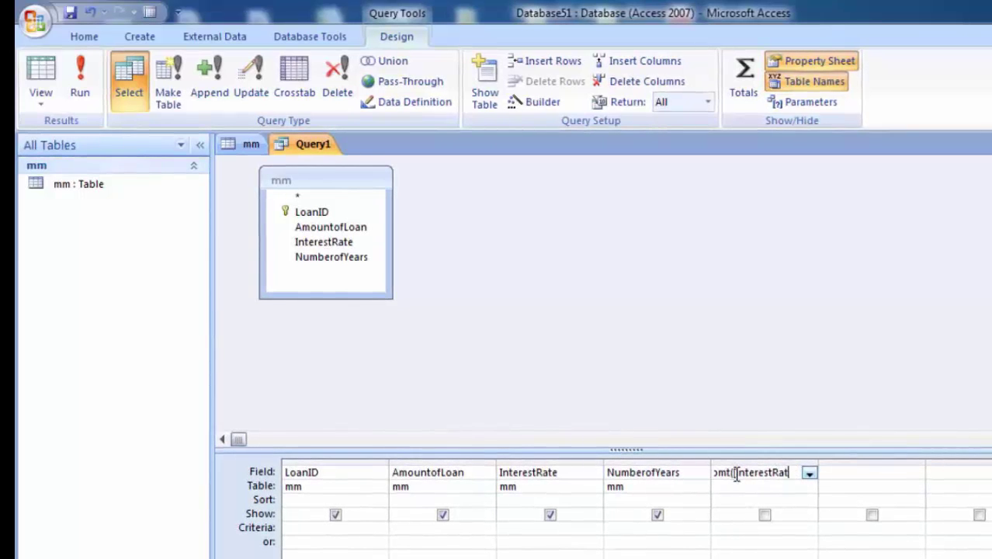
type("e")
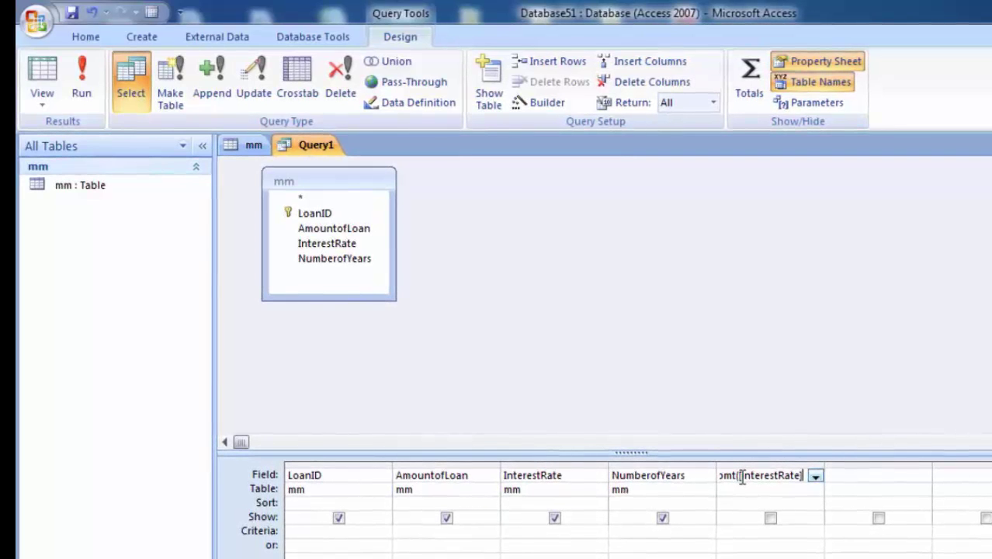
type("],")
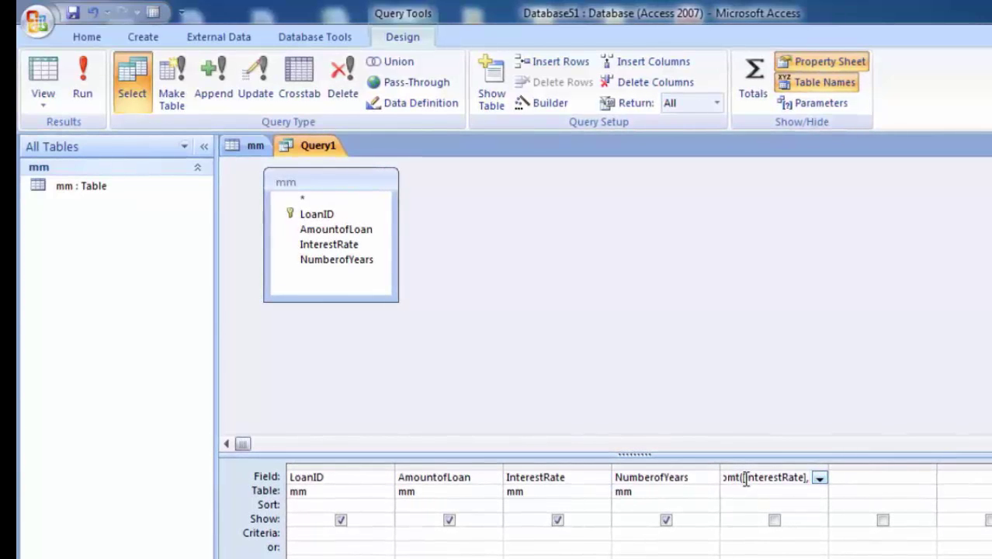
key("BackSpace")
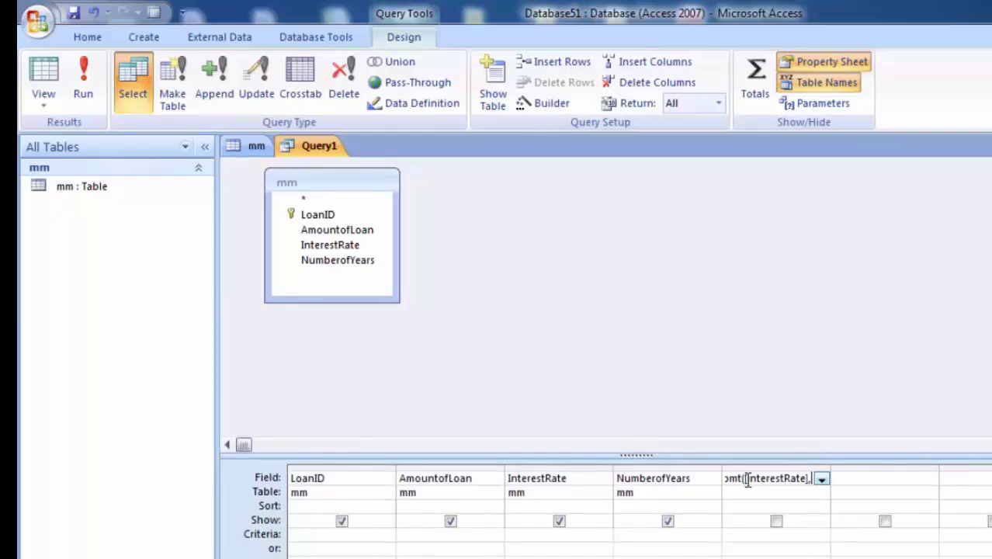
type("/12")
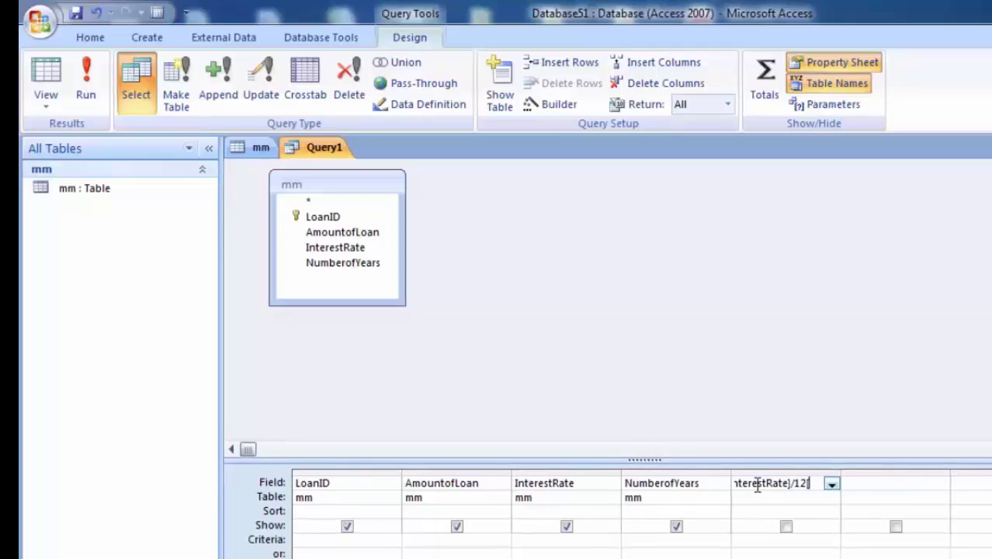
Append [NumberofYears]*12 and [AmountofLoan] as the remaining Pmt arguments, closing the expression
type("[numberof")
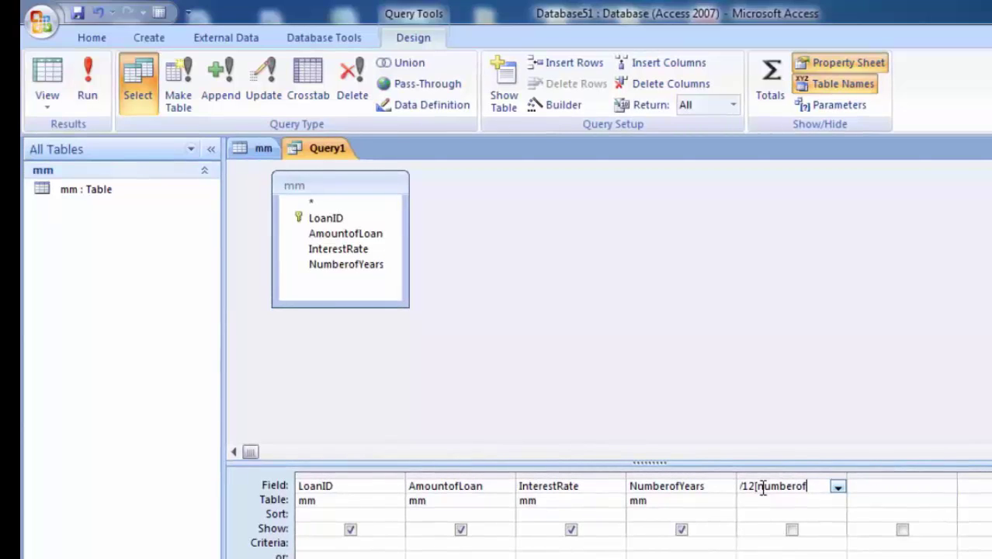
type("years")
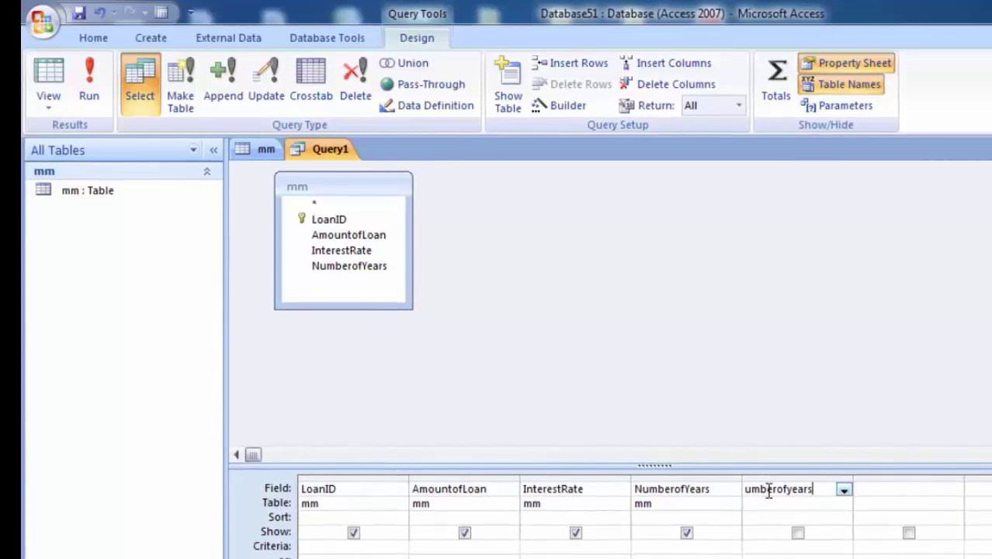
type("]")
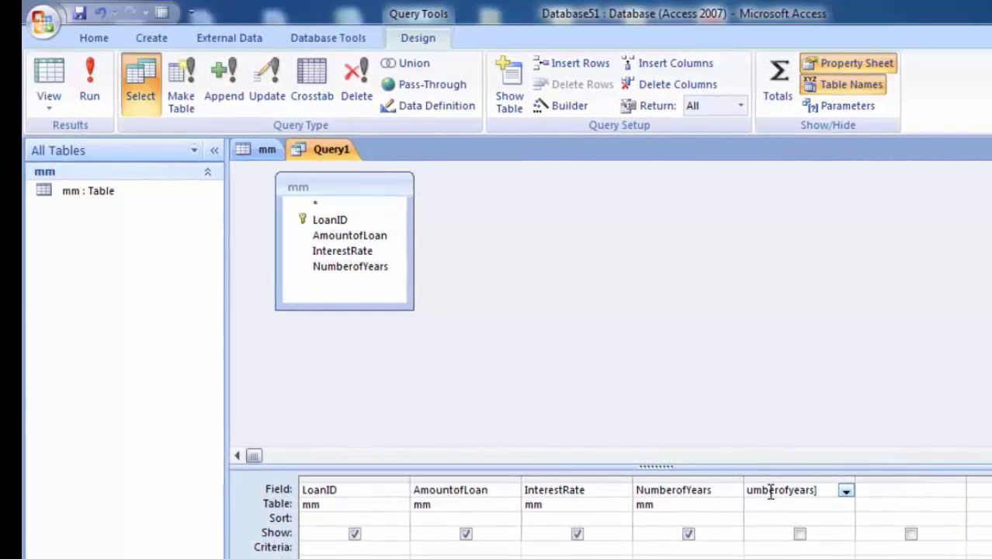
type("*")
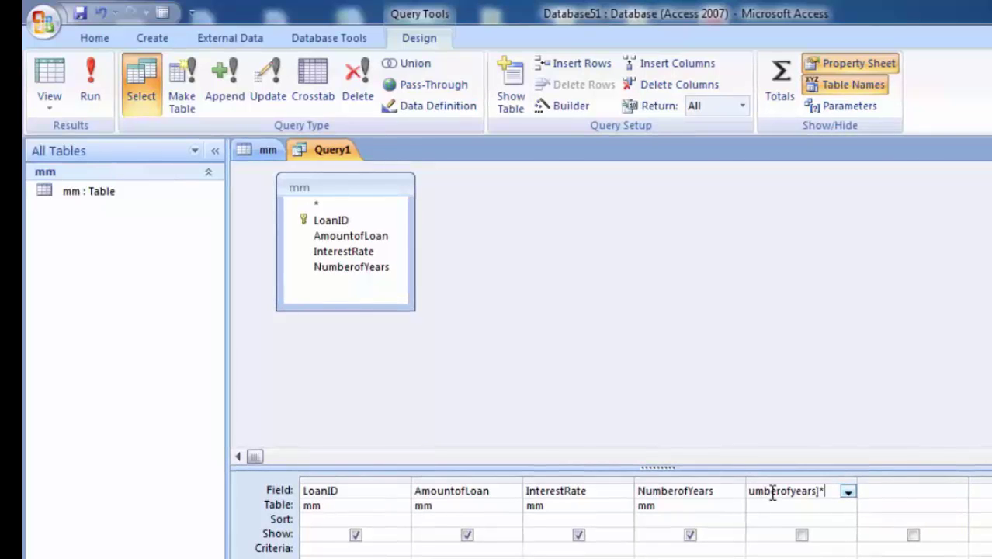
type("12")
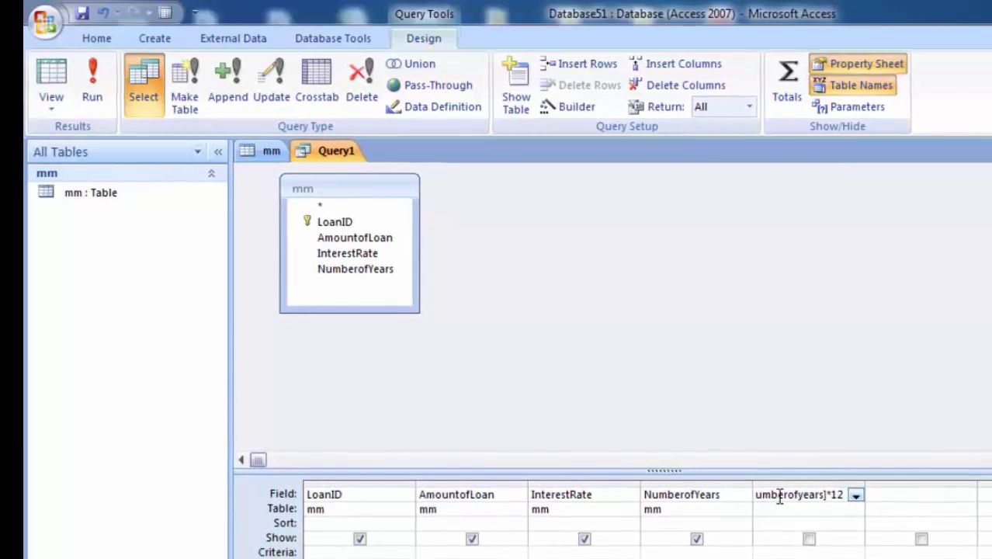
type(",")
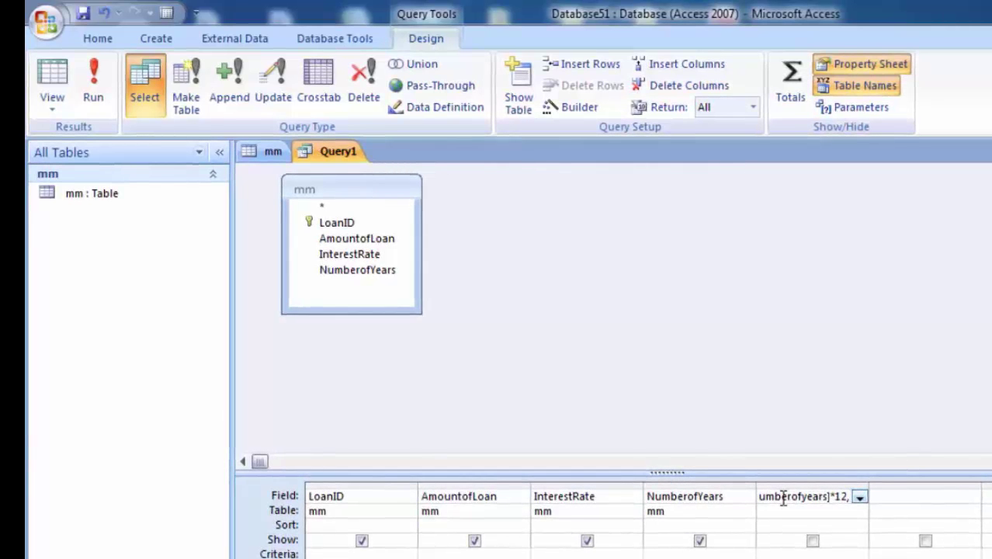
type("[am")
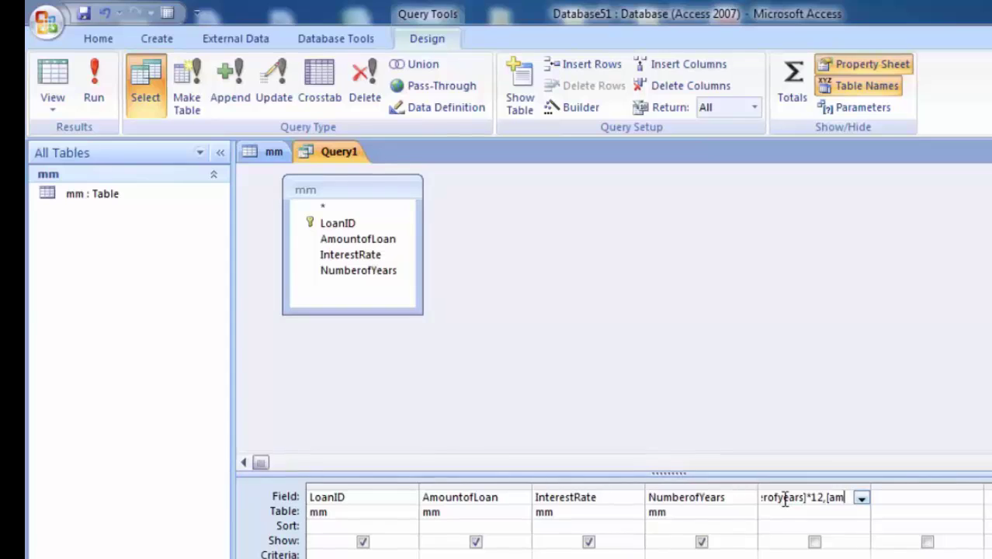
type("ountof")
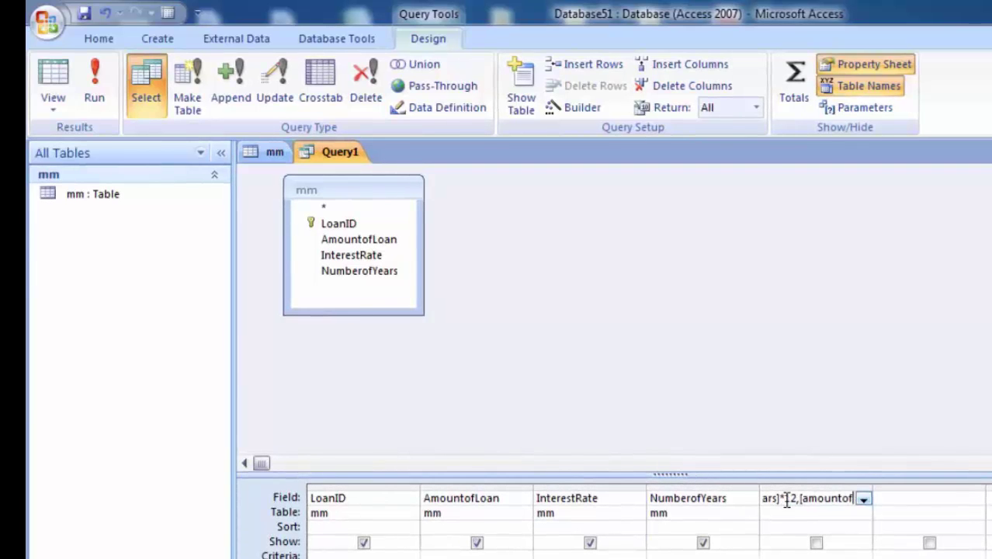
type("loa")
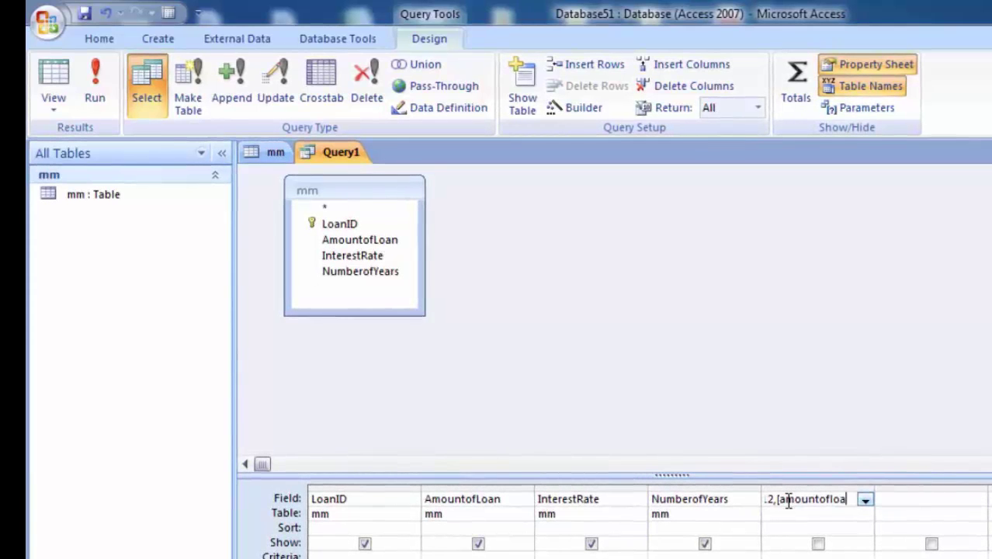
type("n]")
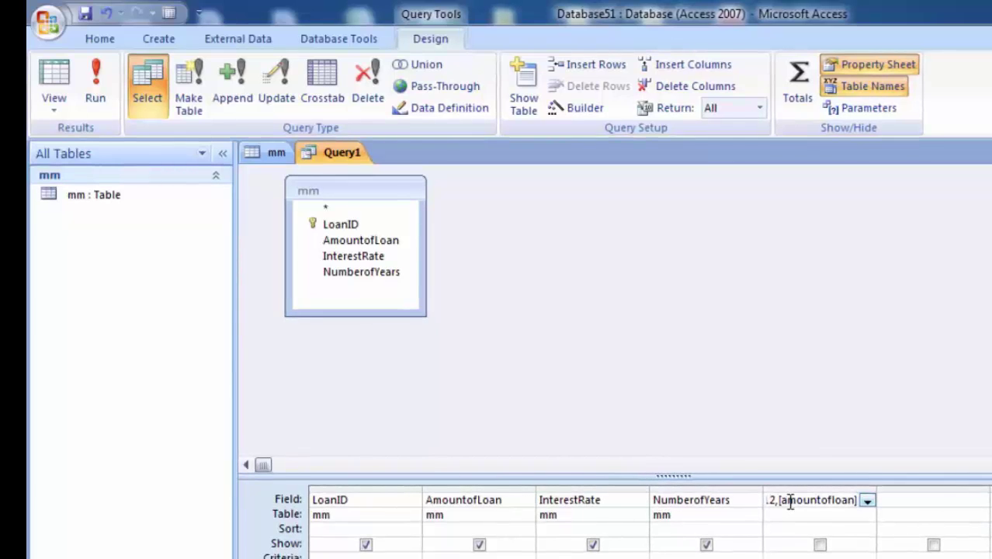
type(")")
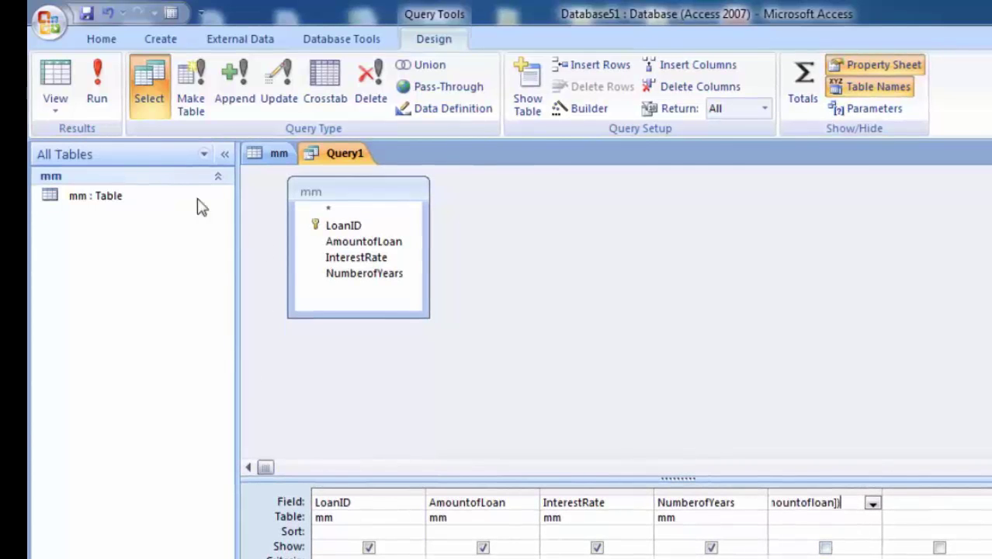
Test-run the query, dismiss the invalid-syntax error, and correct the PMT expression's arguments to [InterestRate]/12
left_click(98, 114)
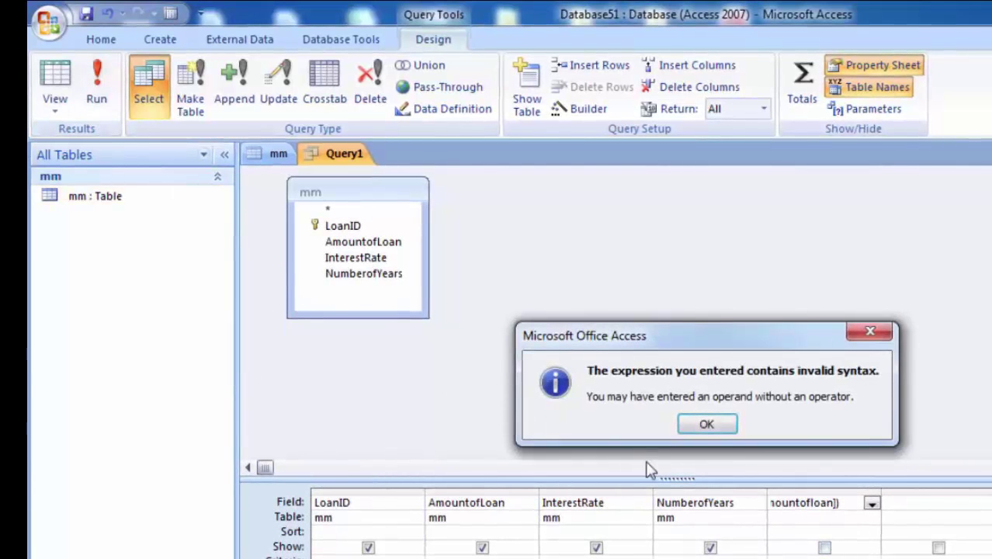
left_click(706, 427)
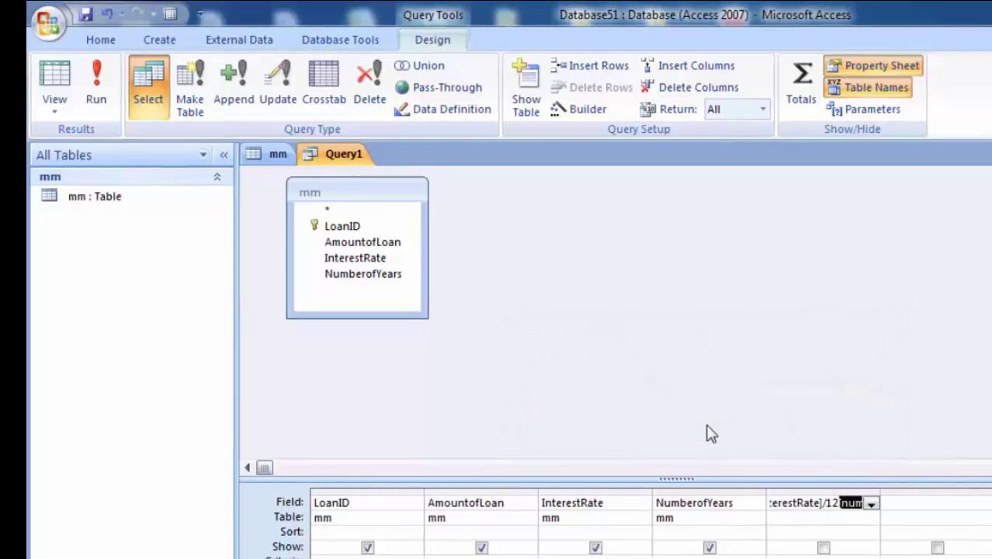
left_click(848, 509)
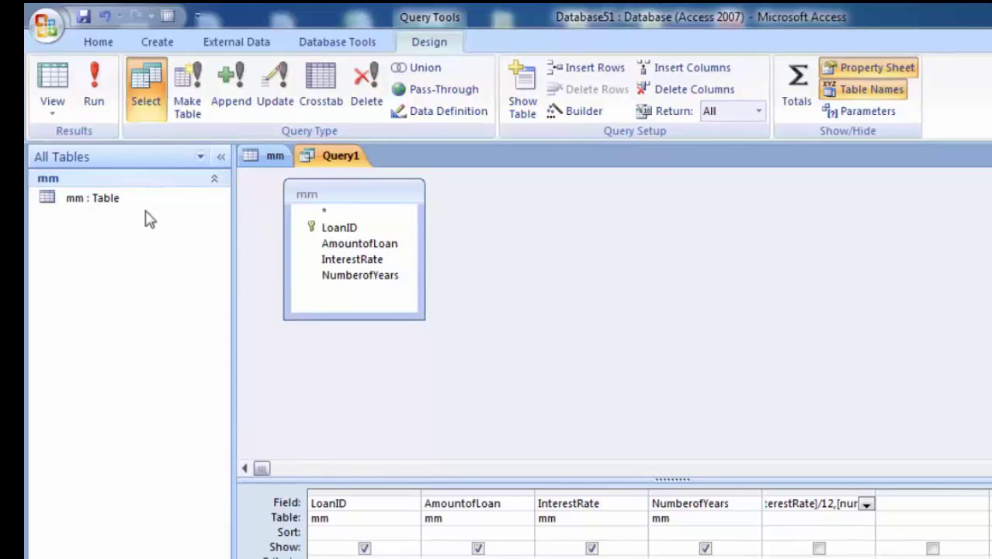
Run the query and set the datasheet text to 16-point
left_click(94, 99)
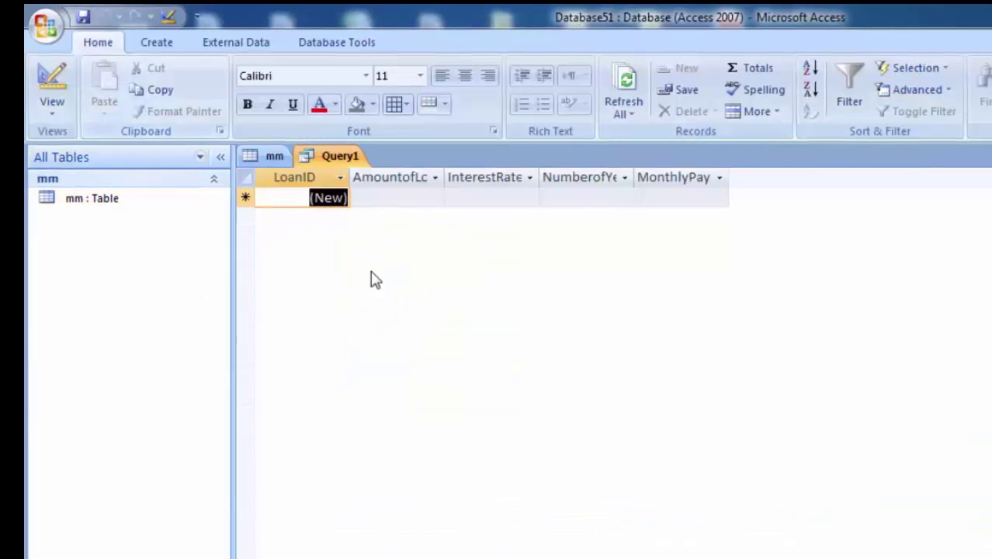
left_click(420, 76)
left_click(400, 200)
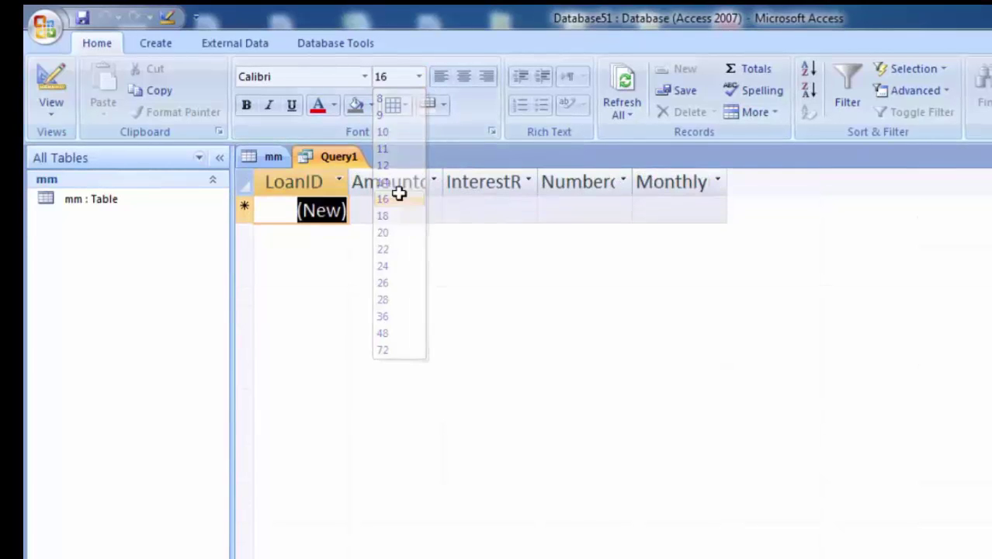
Widen the LoanID, AmountofLoan, InterestRate, NumberofYears and MonthlyPayment columns to show full headers
left_click_drag(361, 200, 374, 212)
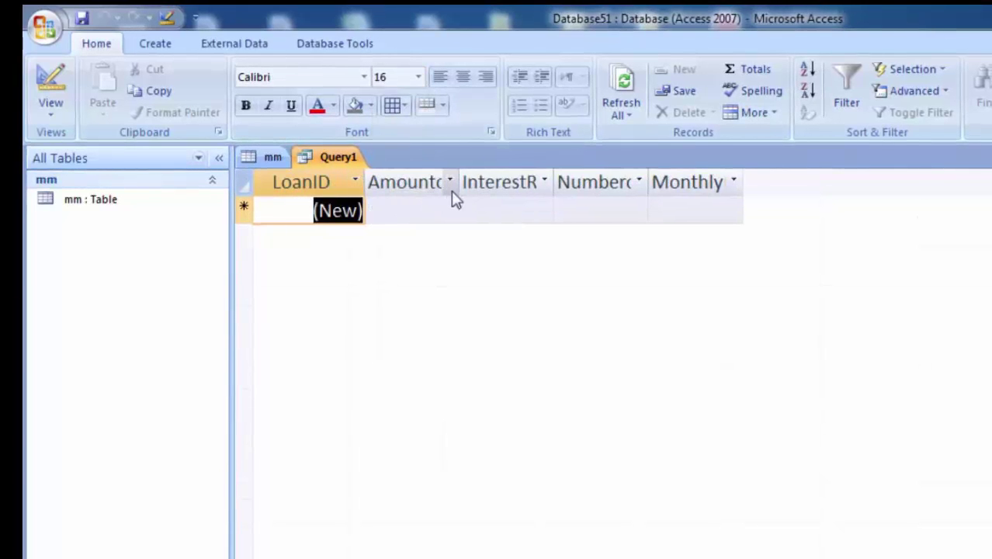
mouse_move(460, 179)
left_mouse_down()
mouse_move(477, 211)
mouse_move(496, 203)
mouse_move(506, 214)
left_mouse_up()
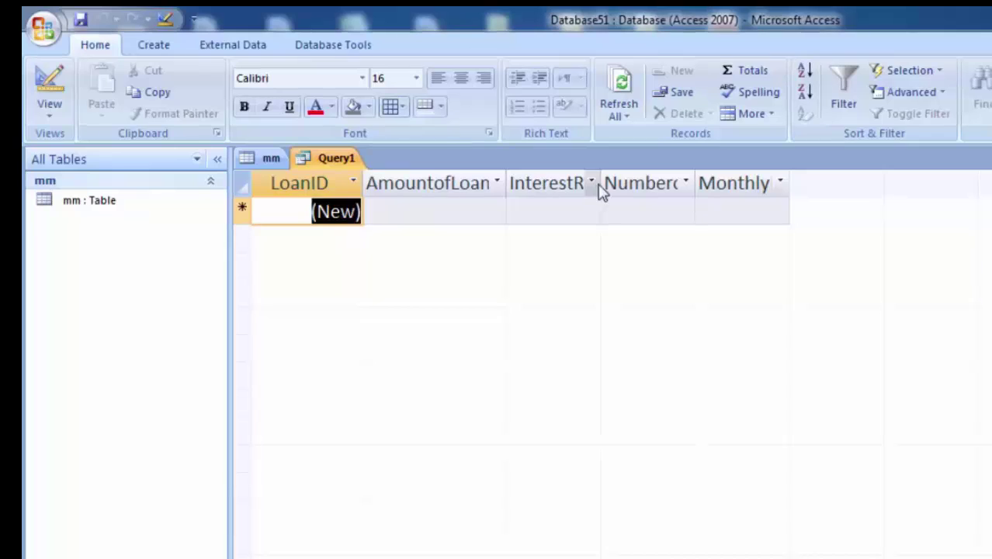
left_click_drag(602, 175, 602, 174)
left_click_drag(629, 219, 632, 224)
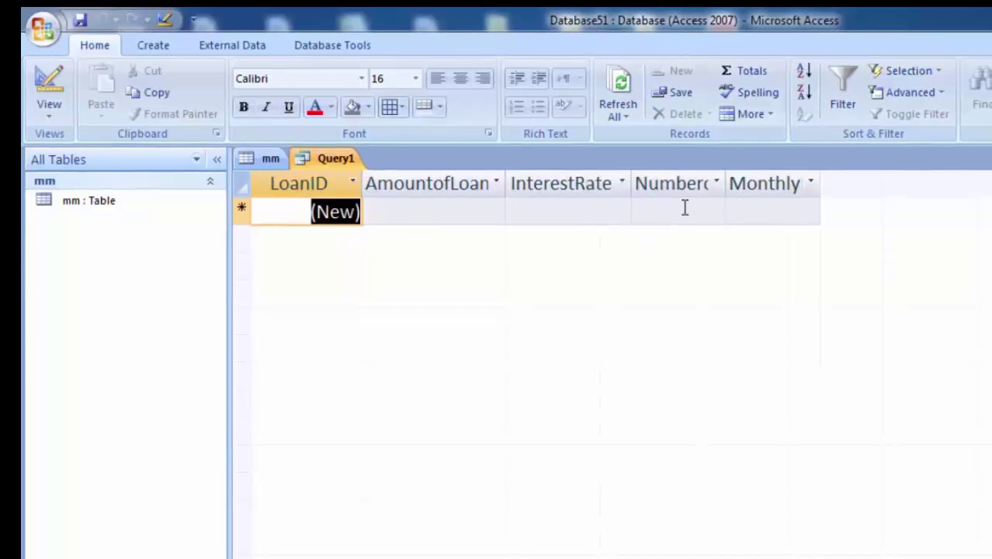
left_click_drag(726, 179, 731, 172)
left_click_drag(753, 216, 751, 216)
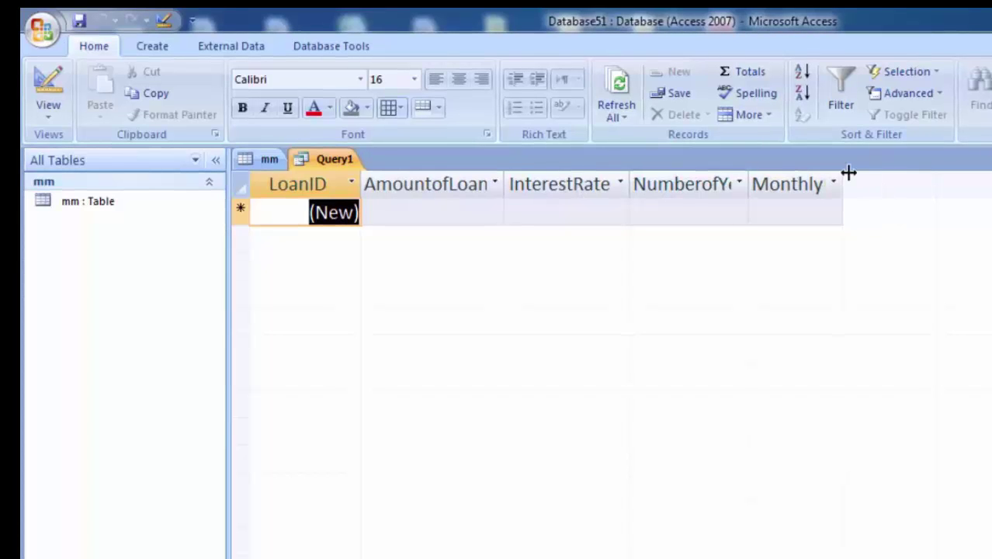
left_click_drag(846, 182, 910, 267)
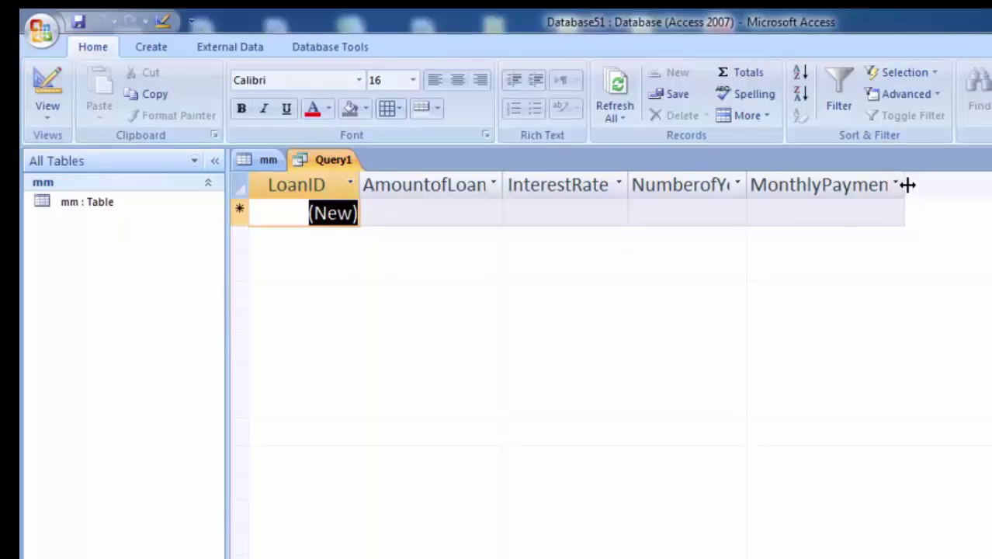
left_click_drag(918, 204, 926, 227)
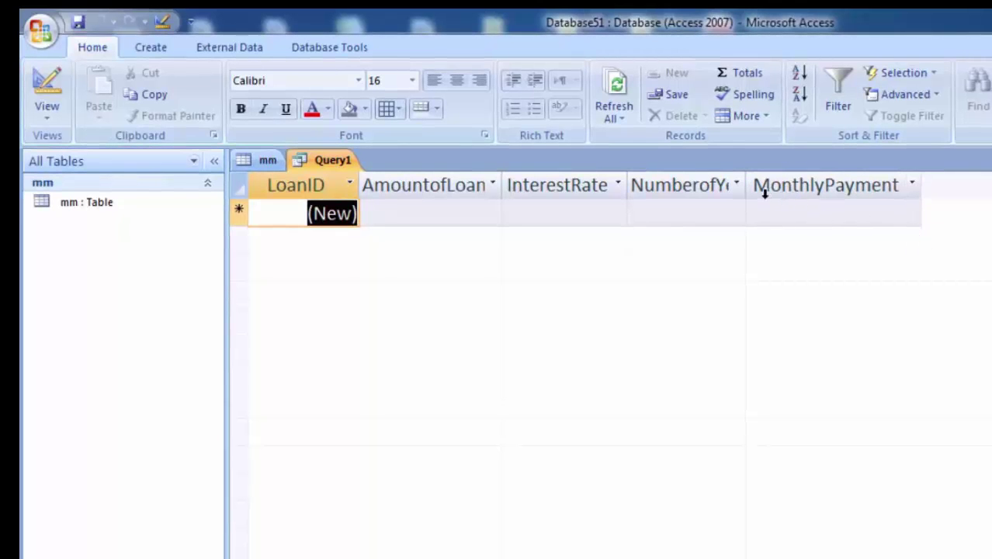
left_click_drag(746, 187, 764, 228)
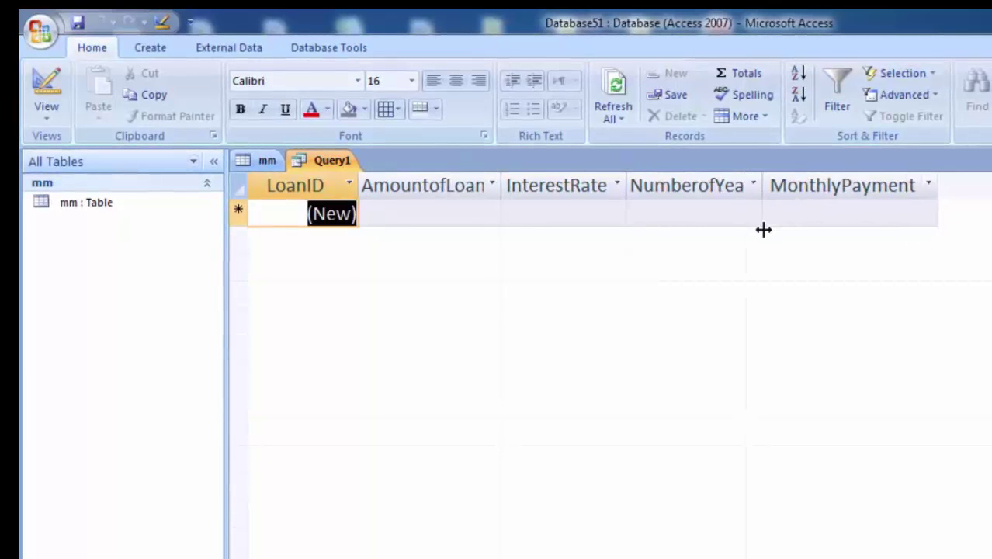
left_click_drag(763, 185, 780, 214)
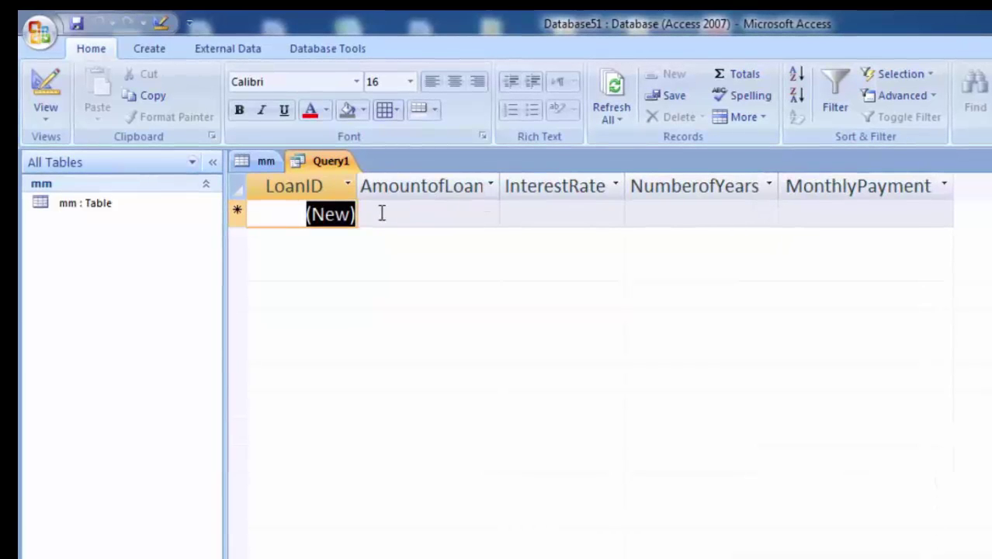
Start a new record with loan amount $50,000.00 and a 6% interest rate
left_click(434, 217)
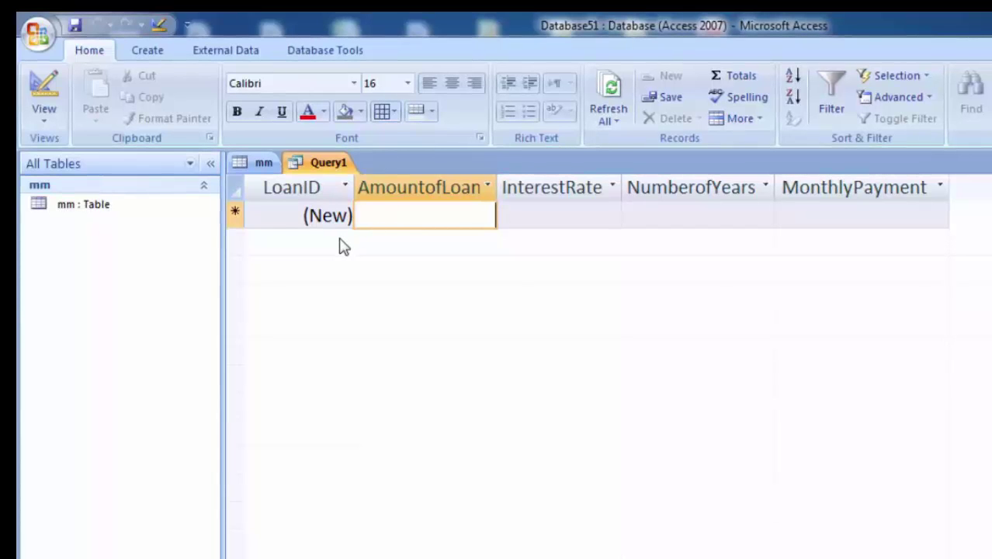
type("5")
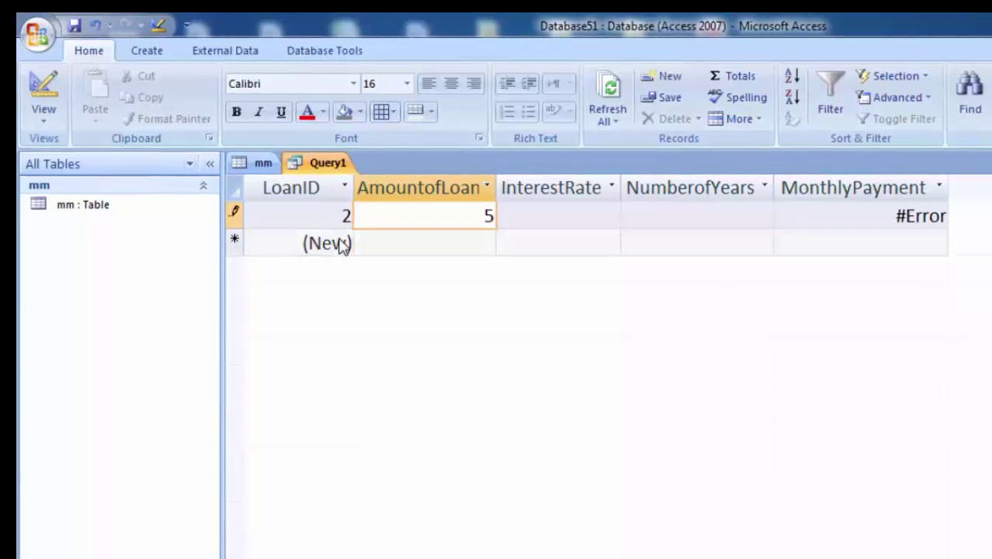
type("0000")
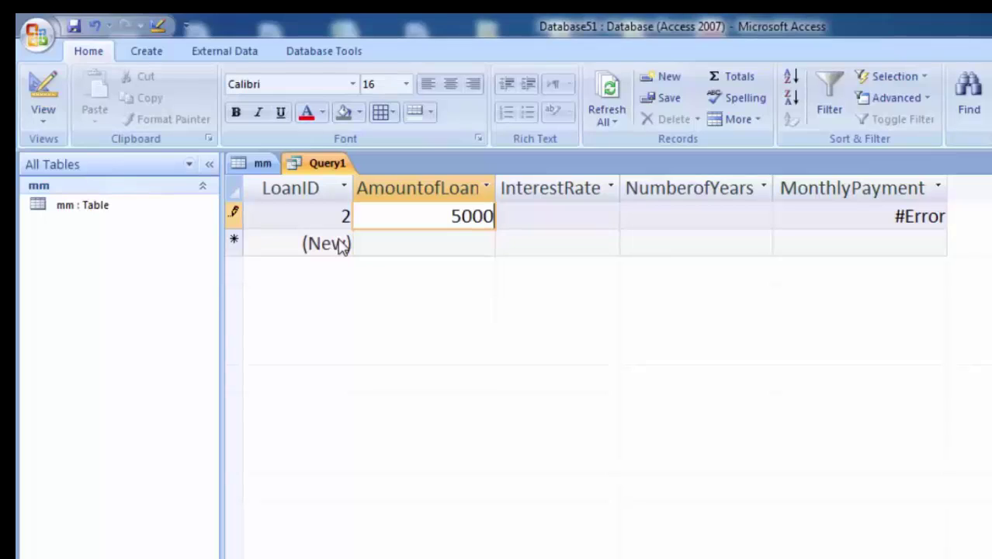
left_click(594, 224)
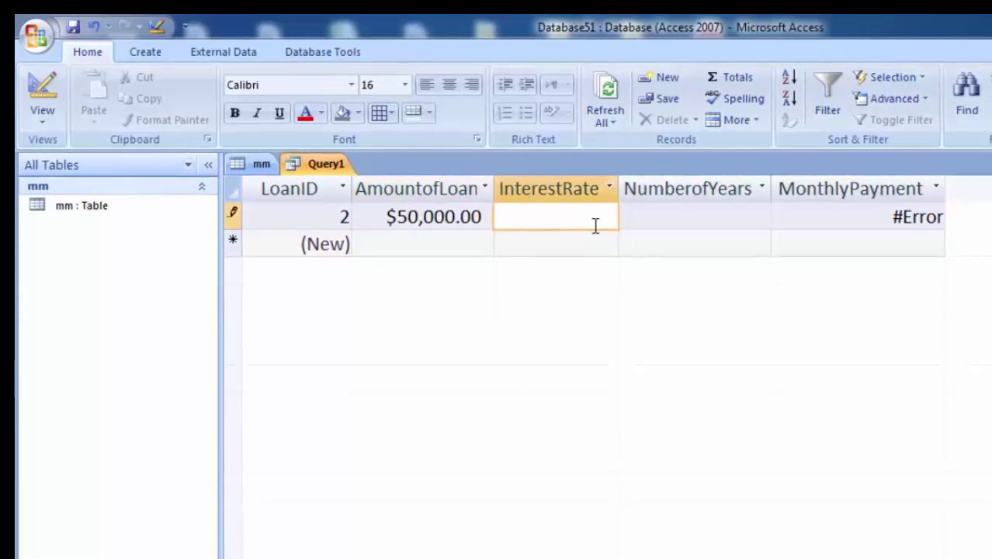
type("6")
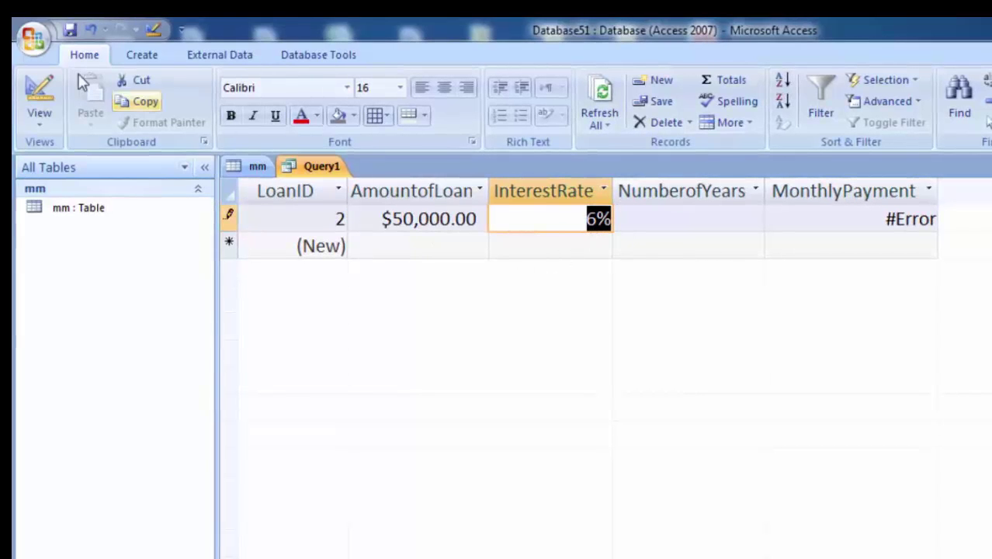
Enter a 5-year term and auto-fit MonthlyPayment to show -966.640076471414
left_click(37, 124)
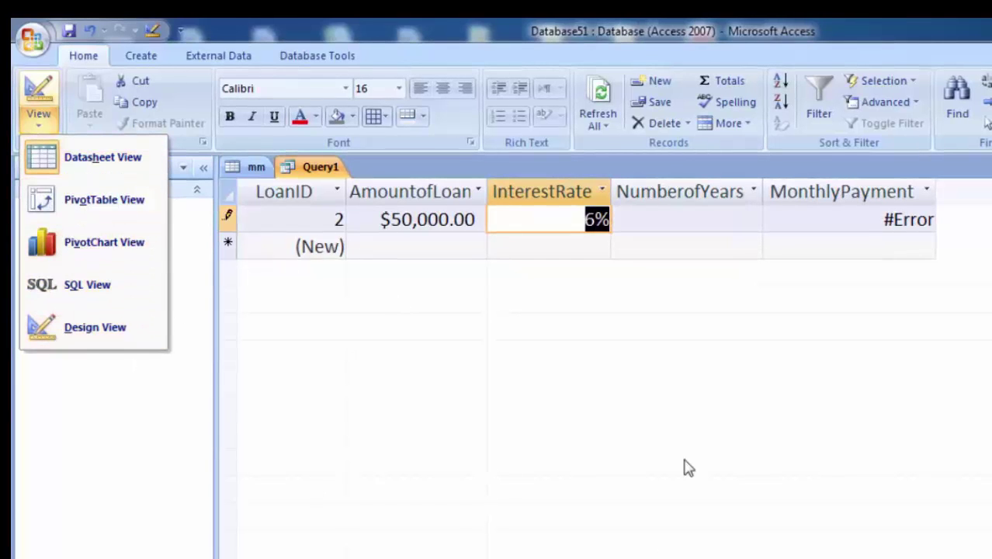
left_click(658, 220)
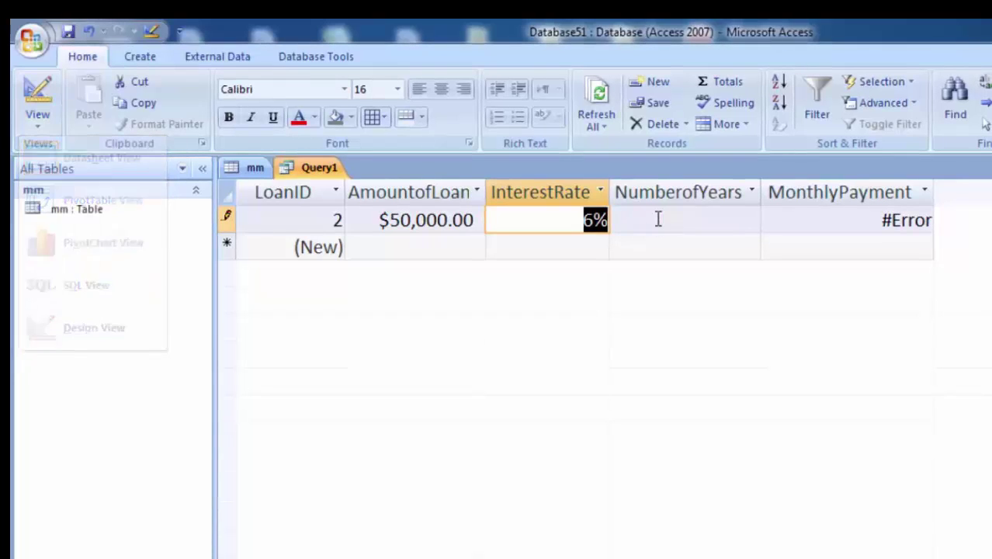
left_click(659, 217)
type("5")
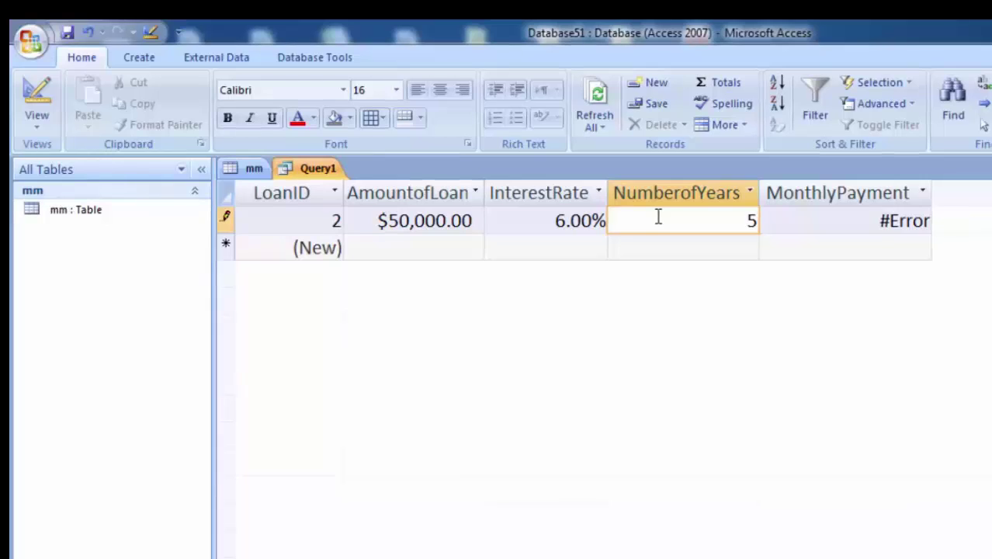
left_click(785, 219)
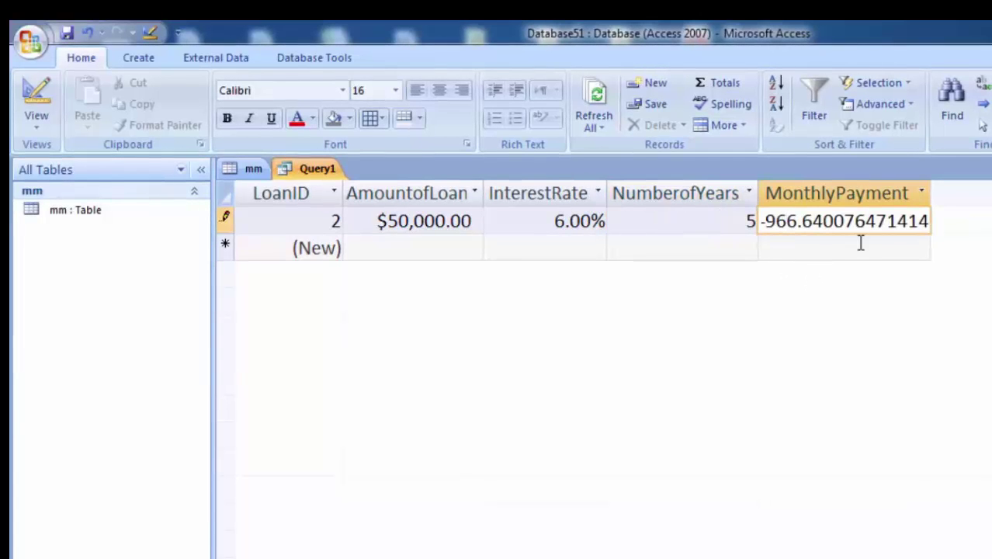
double_click(936, 191)
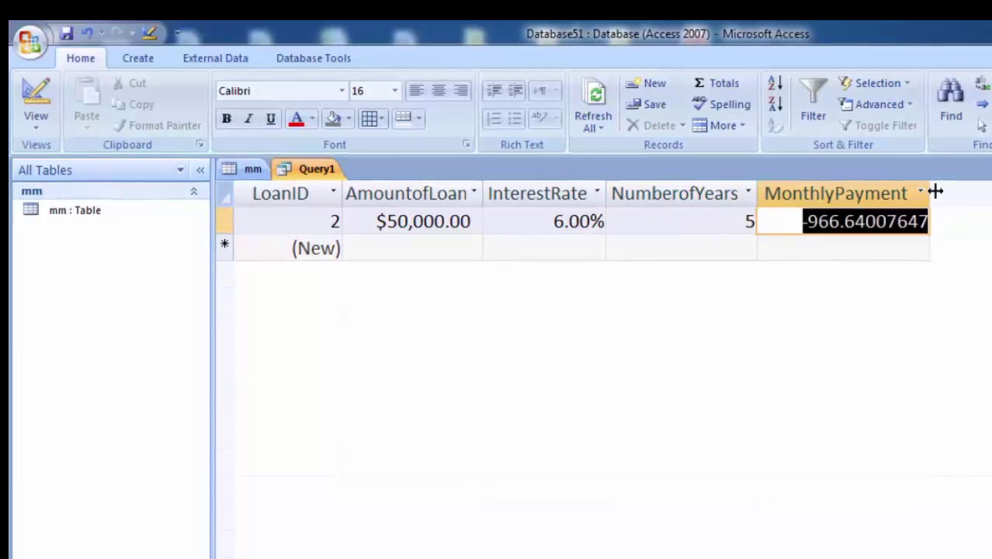
left_click(851, 225)
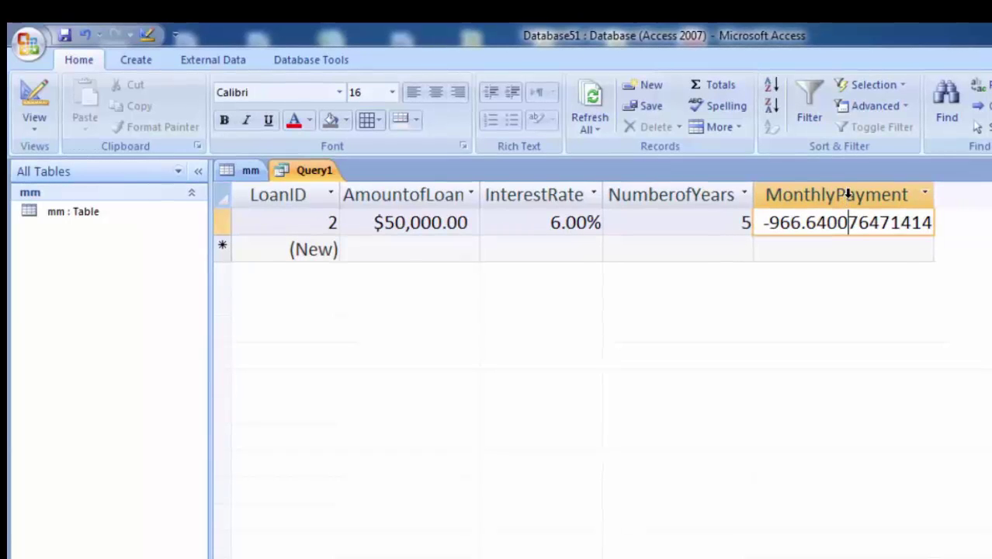
left_click(845, 195)
right_click(850, 199)
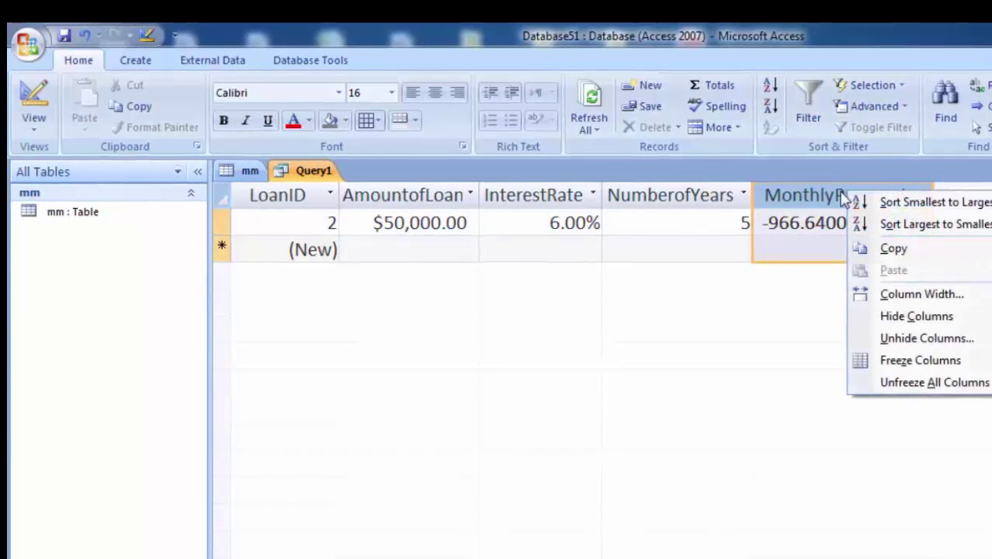
key("Escape")
right_click(841, 225)
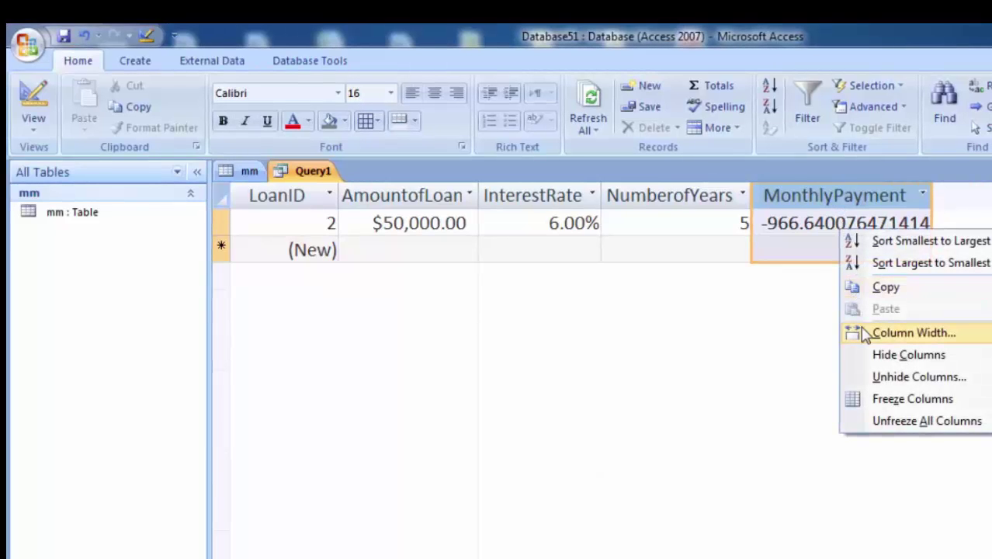
left_click(764, 372)
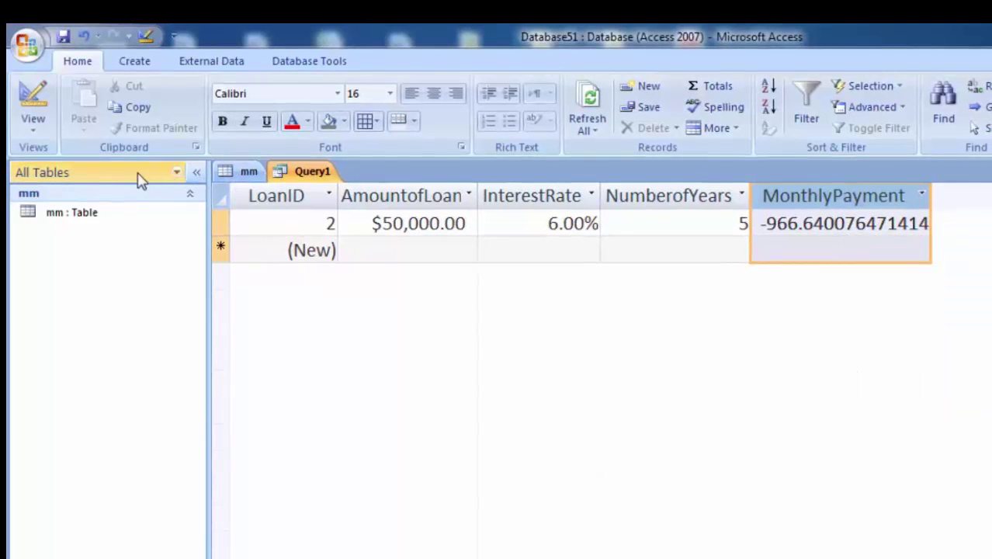
left_click(131, 67)
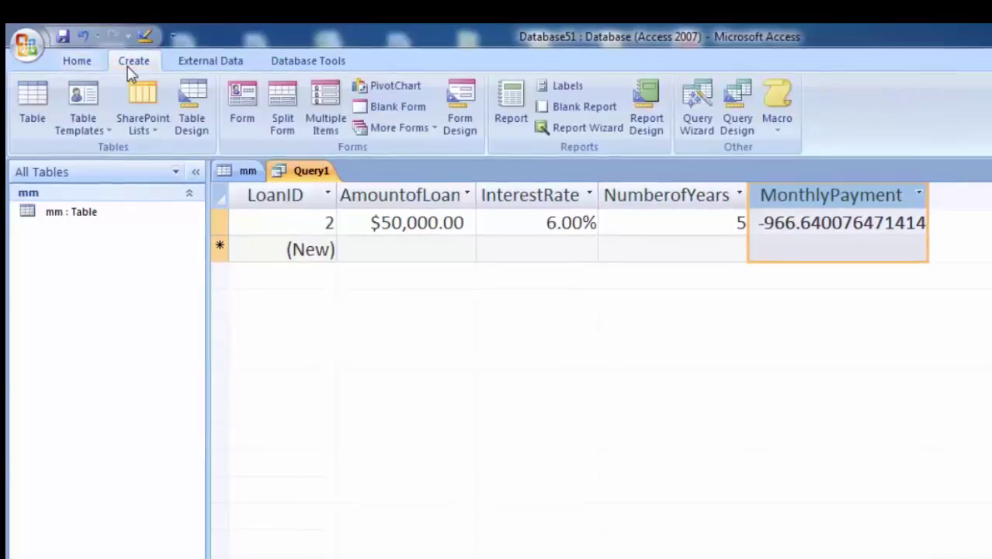
left_click(85, 67)
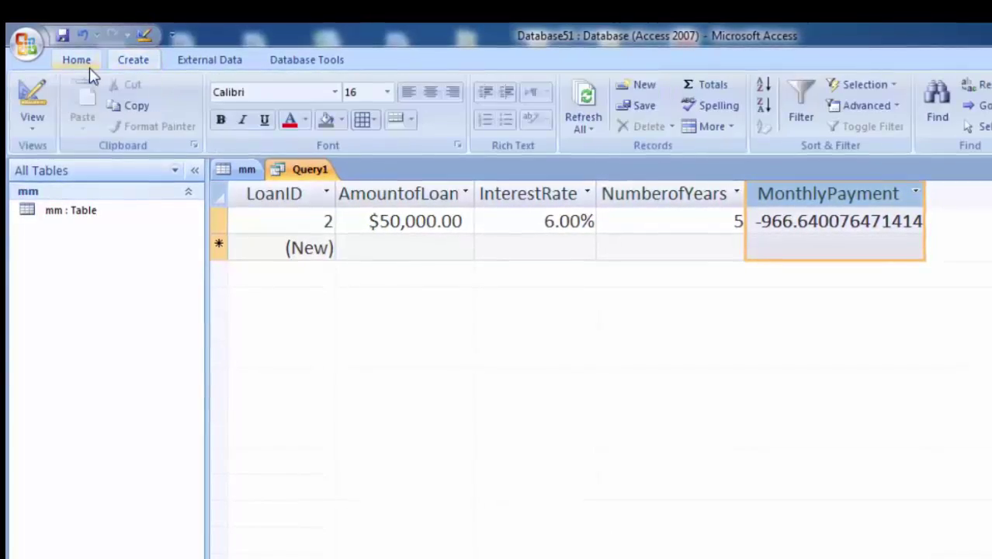
left_click(40, 125)
Set MonthlyPayment's Format to Currency in Design View and rerun, showing ($966.64)
left_click(85, 330)
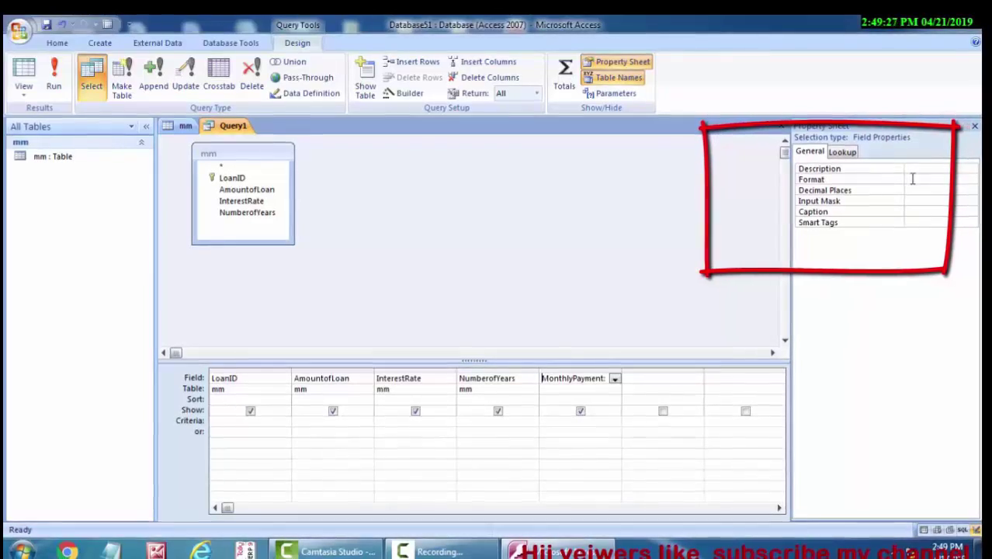
left_click(913, 180)
left_click(970, 181)
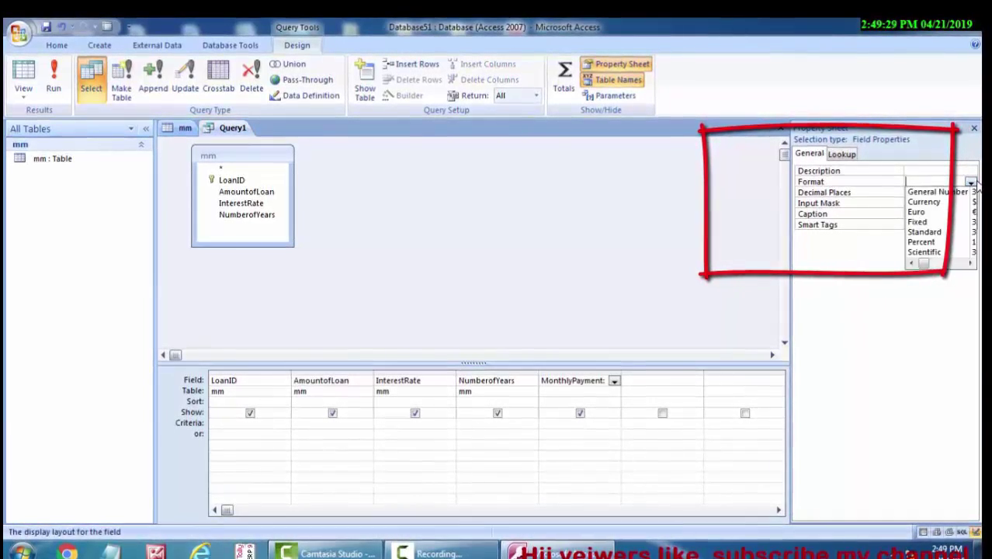
left_click(935, 202)
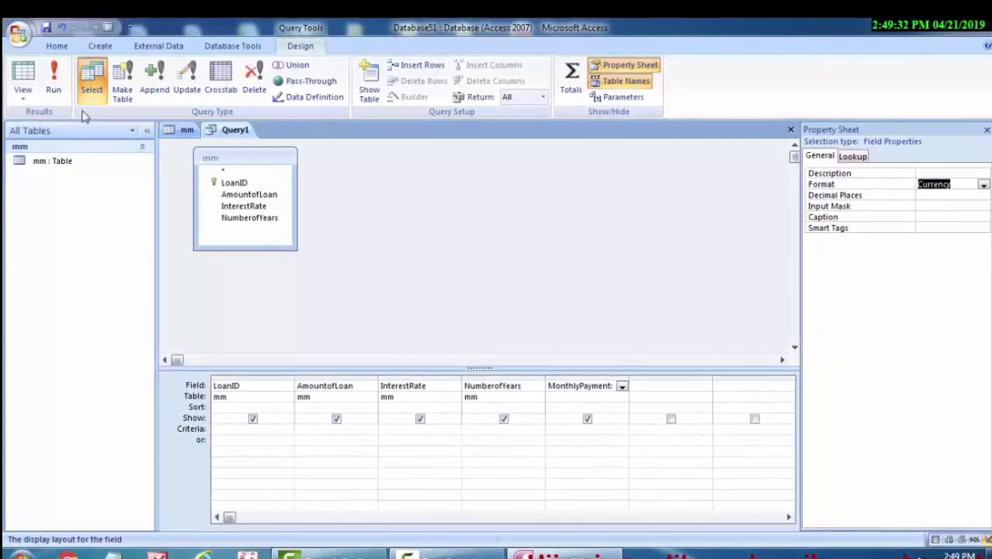
left_click(55, 83)
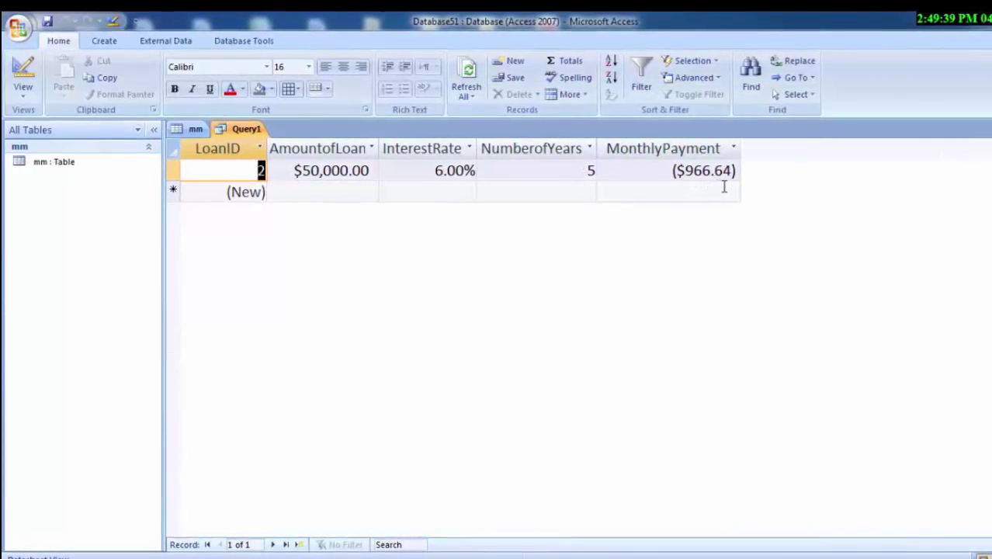
Enter loan 3 in the new row: $600,000.00 at 5.30% over 2 years
left_click(323, 194)
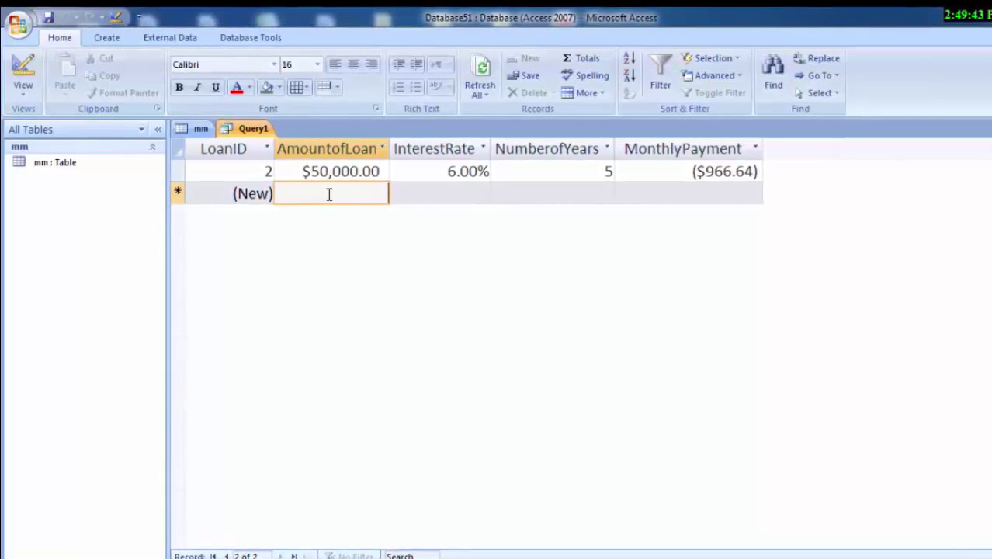
type("6000")
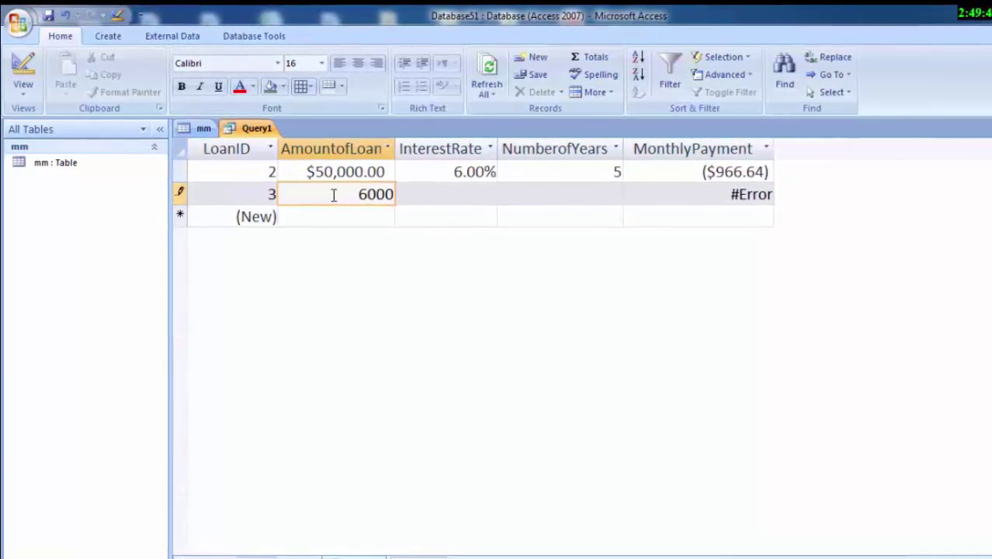
type("0")
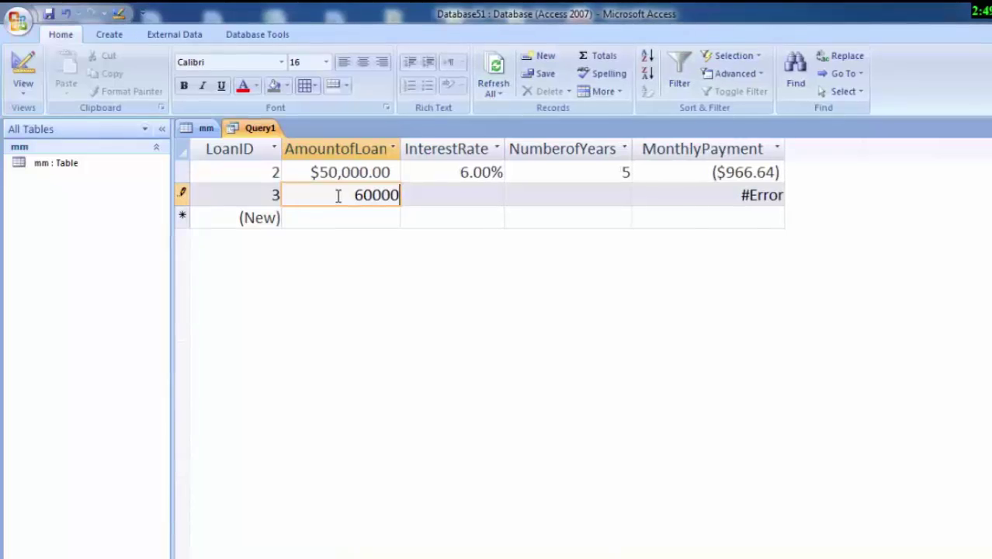
type("0")
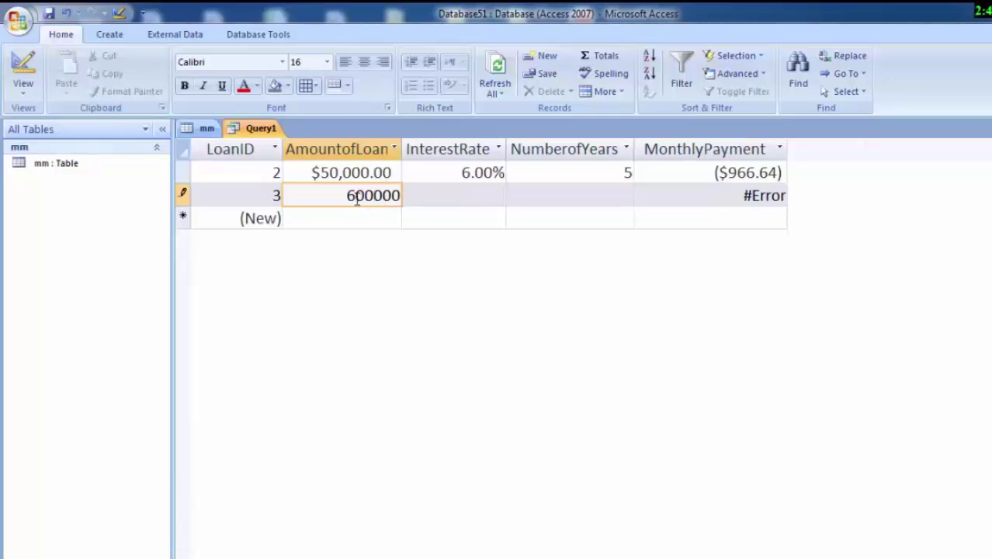
left_click(465, 194)
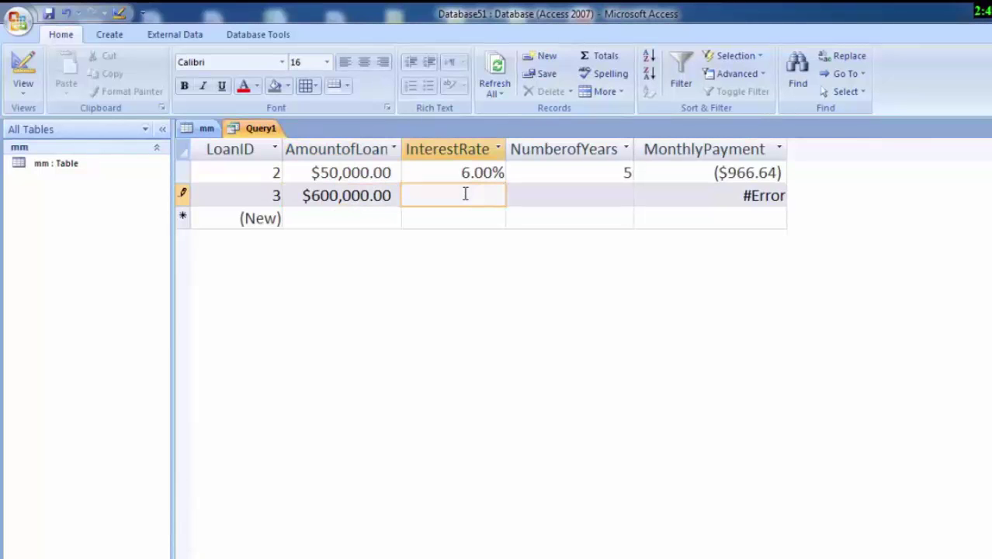
type("5.3")
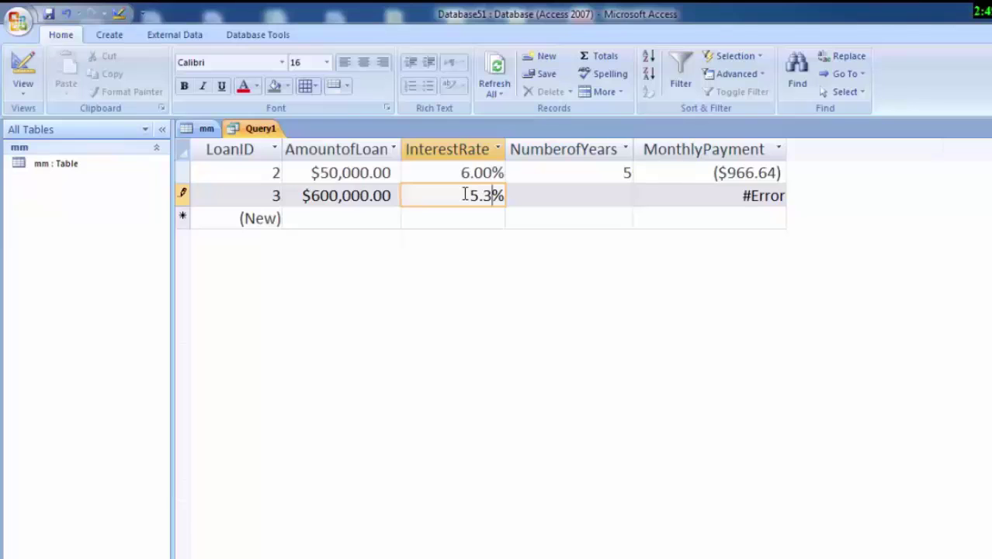
key("Tab")
type("2")
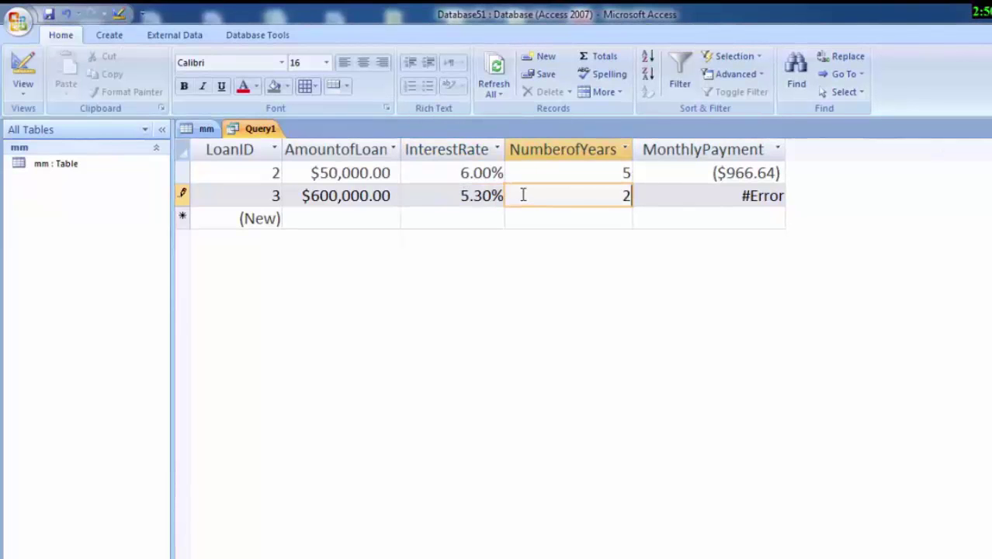
left_click(651, 199)
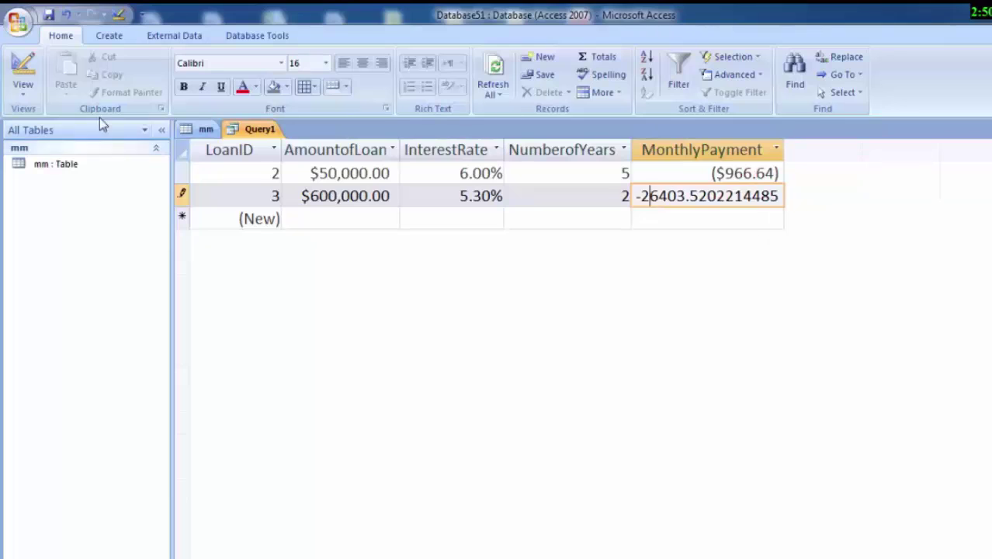
Reapply Currency format to MonthlyPayment in Design View and rerun, showing ($26,403.52)
left_click(27, 88)
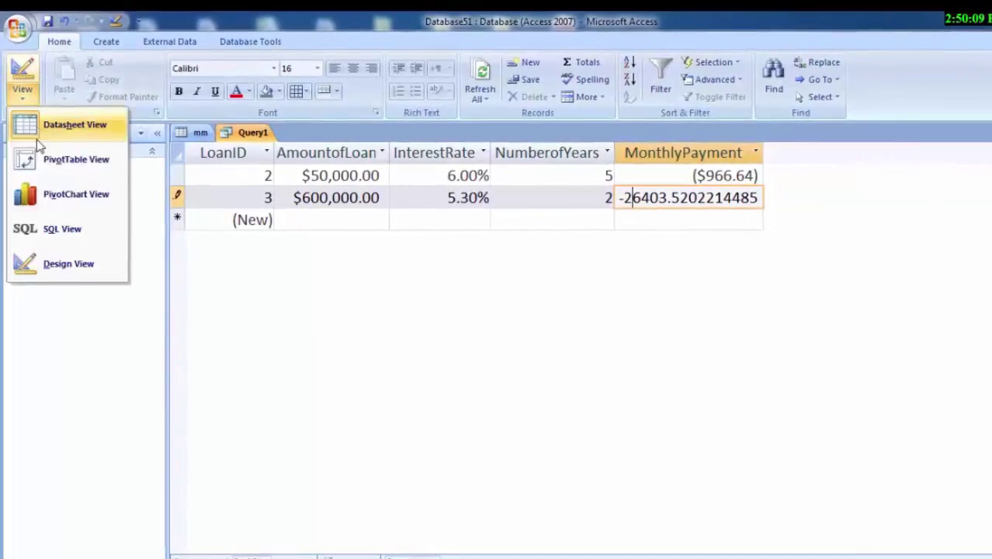
left_click(45, 259)
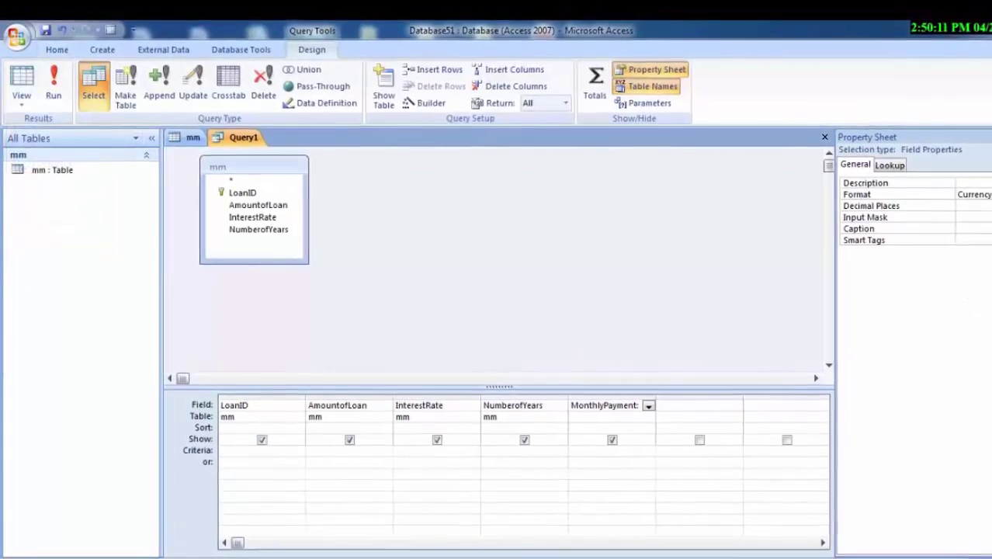
left_click(986, 197)
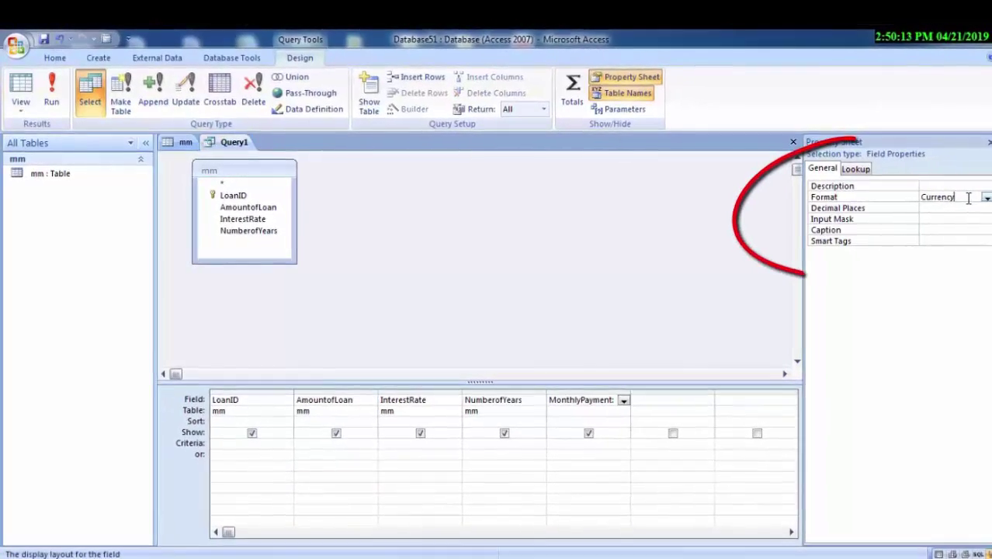
left_click(981, 199)
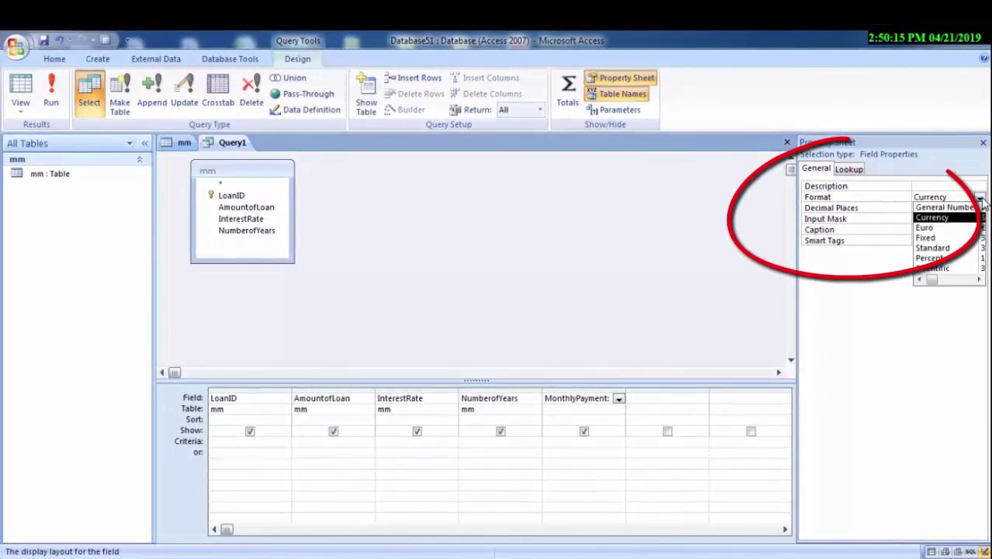
left_click(969, 218)
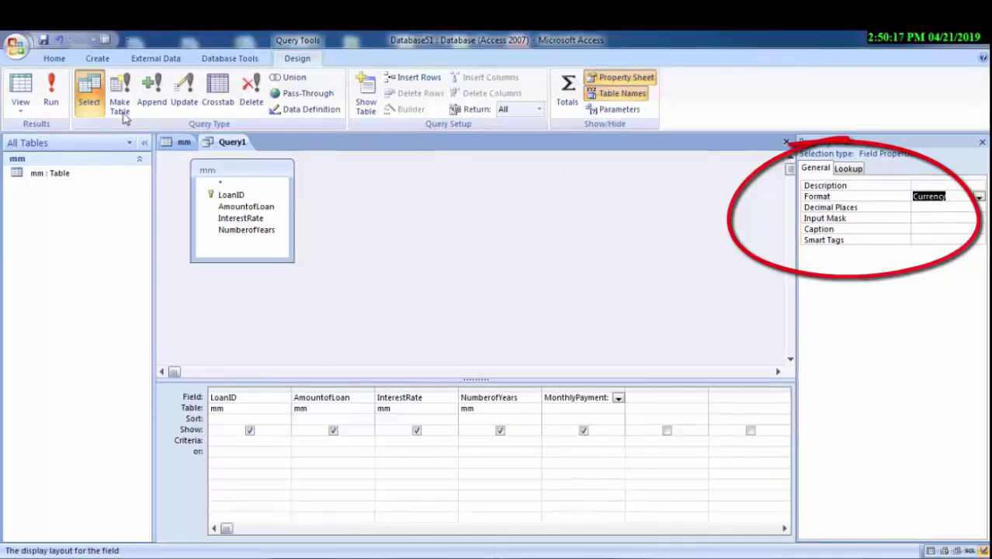
left_click(53, 107)
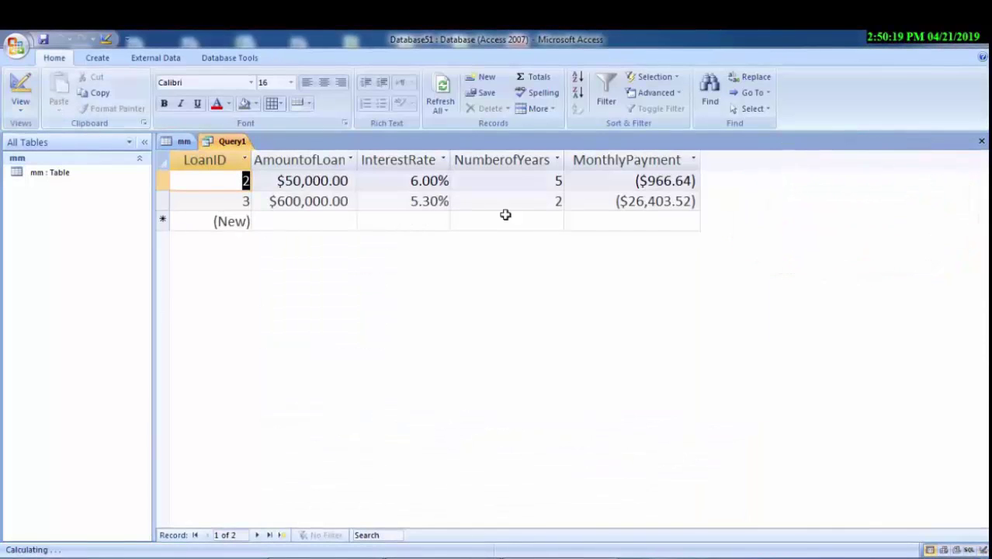
left_click(282, 222)
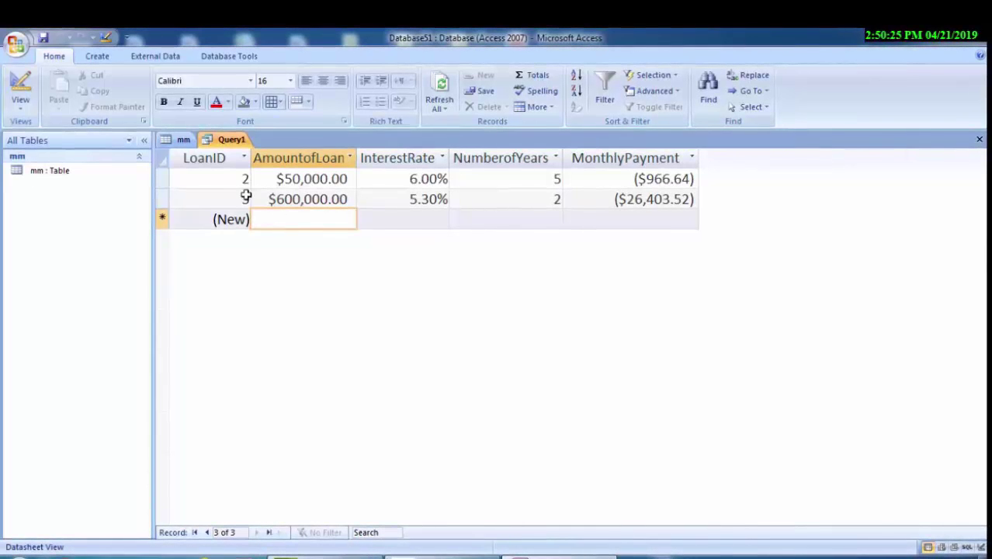
Bold the datasheet text and enter loan 4: $250,000 at 4.2% with 1.5 years (shown as 2)
key("ctrl+b")
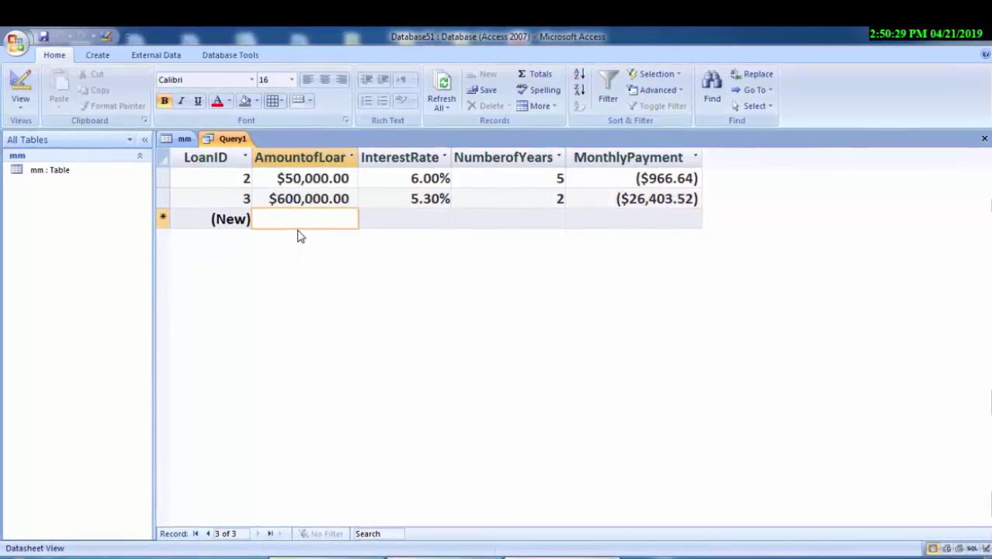
type("25")
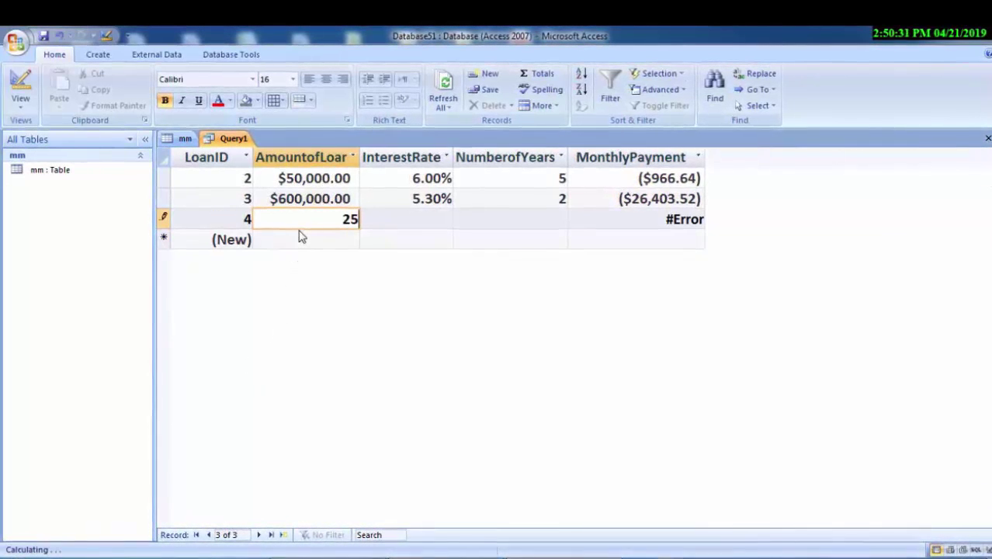
type("0000")
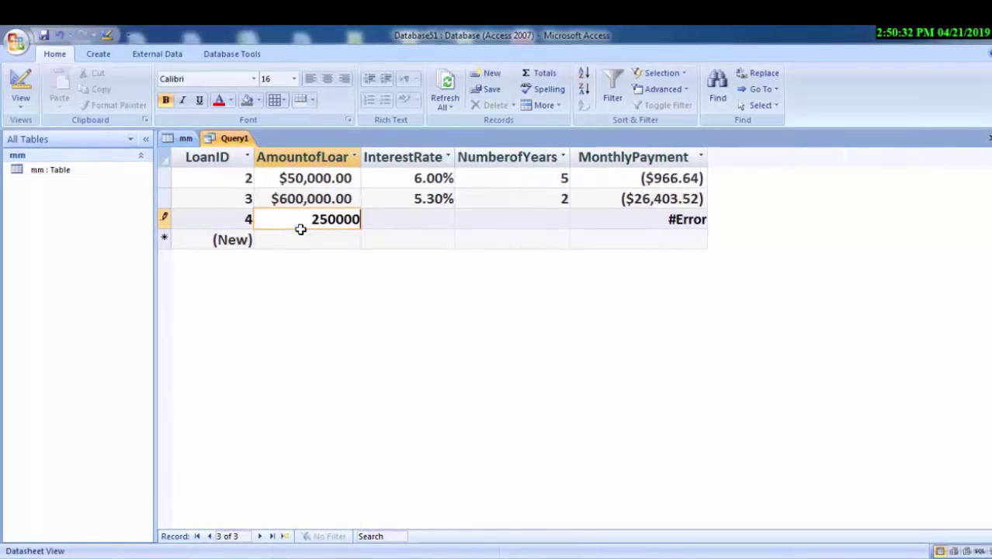
left_click(385, 221)
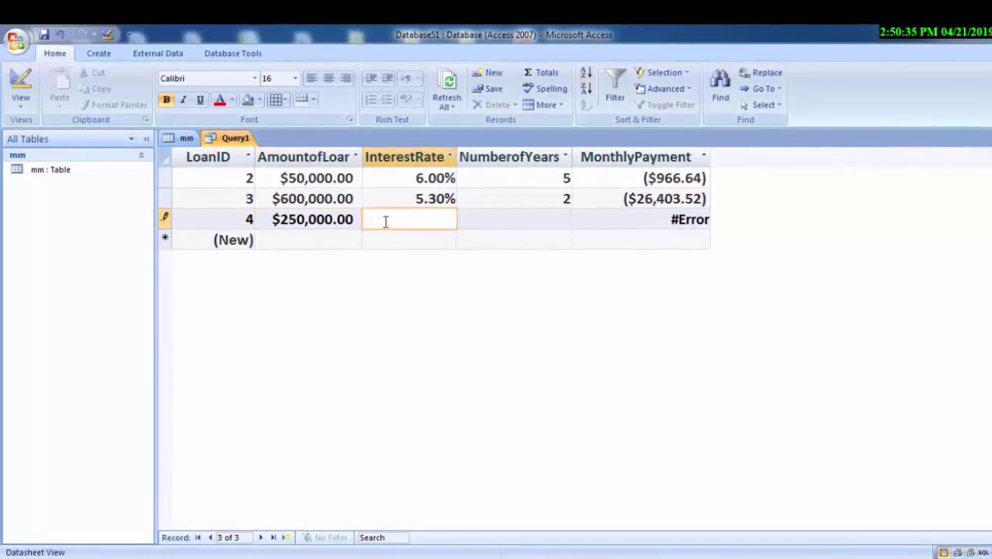
type("4.")
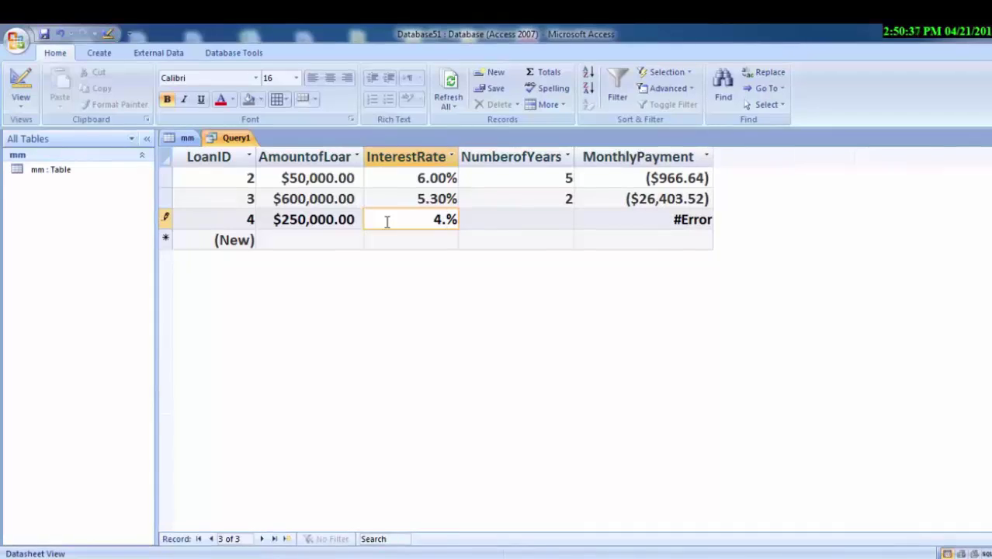
type("2")
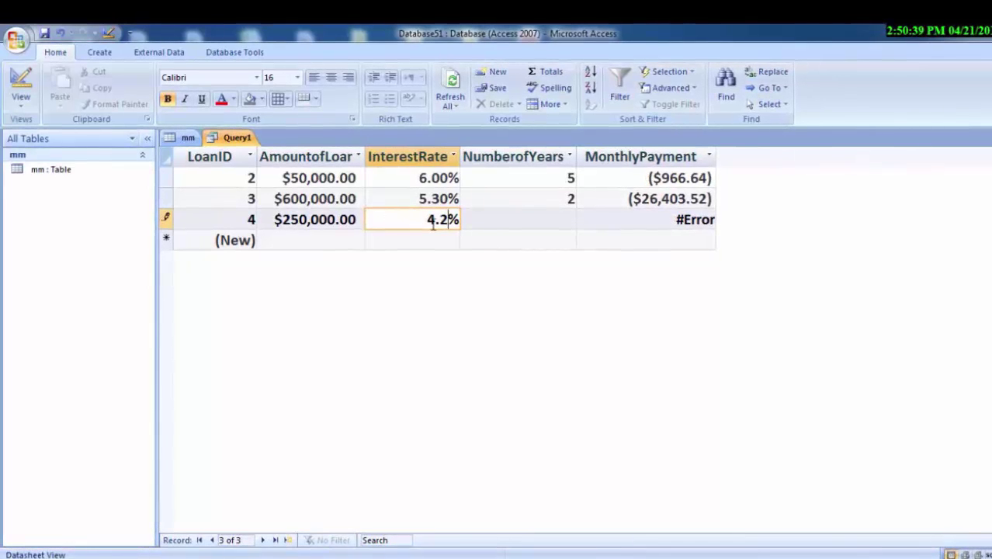
left_click(490, 224)
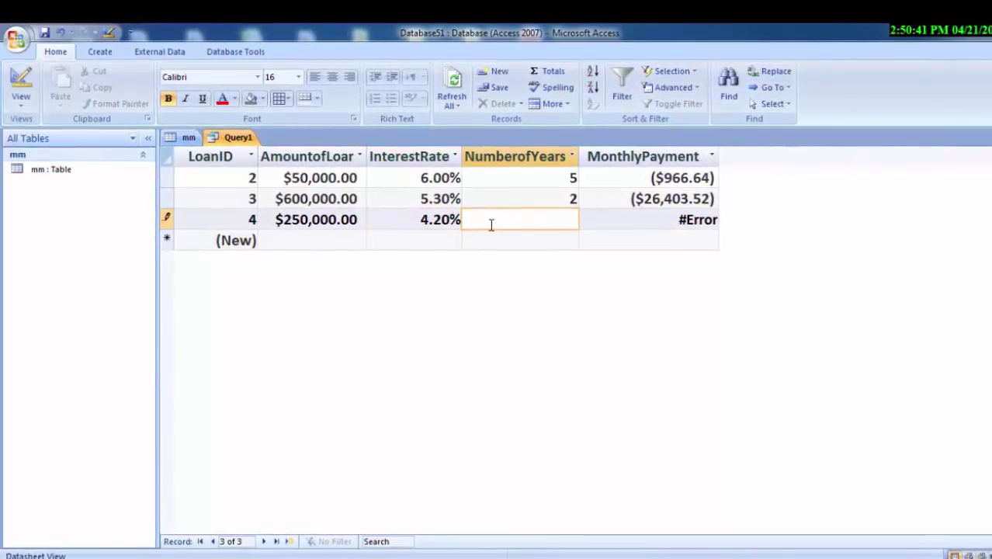
type("1")
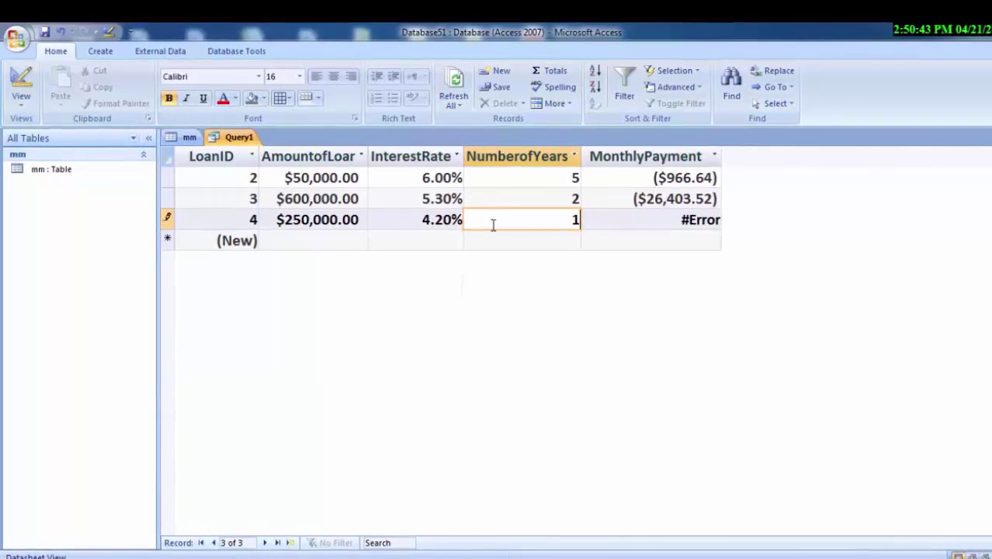
type(".5")
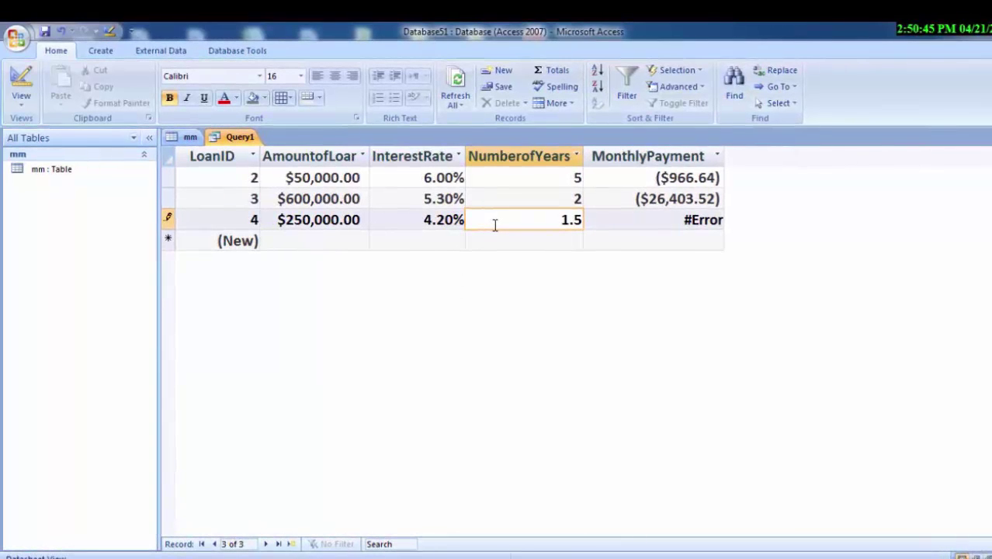
left_click(620, 220)
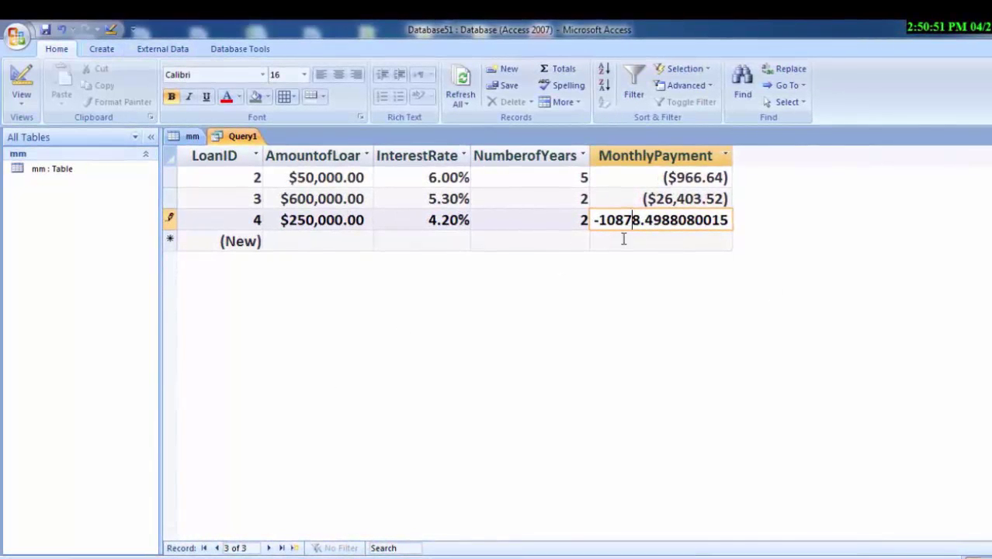
Reapply Currency format to MonthlyPayment in Design View and rerun, showing ($10,878.50)
left_click(26, 94)
left_click(48, 262)
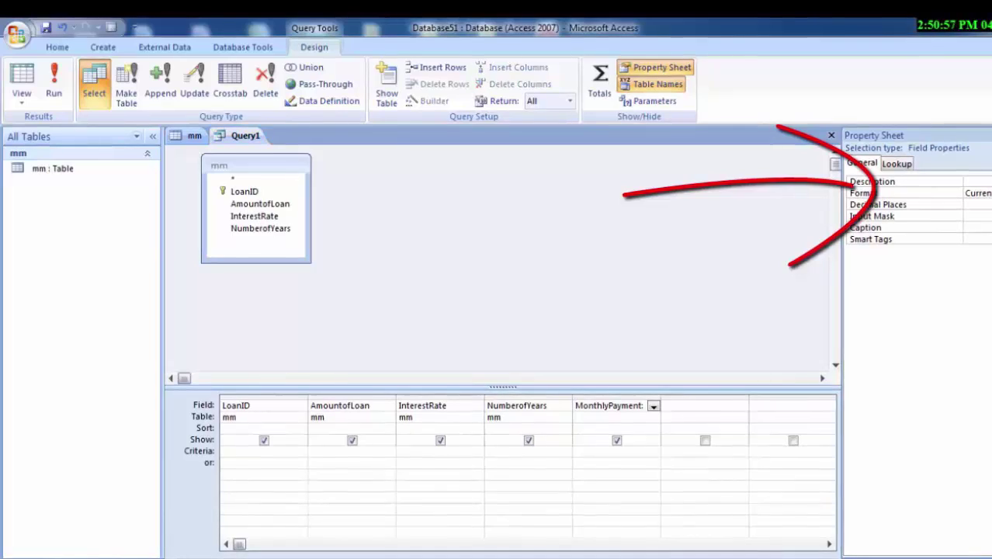
left_click(988, 193)
left_click(976, 202)
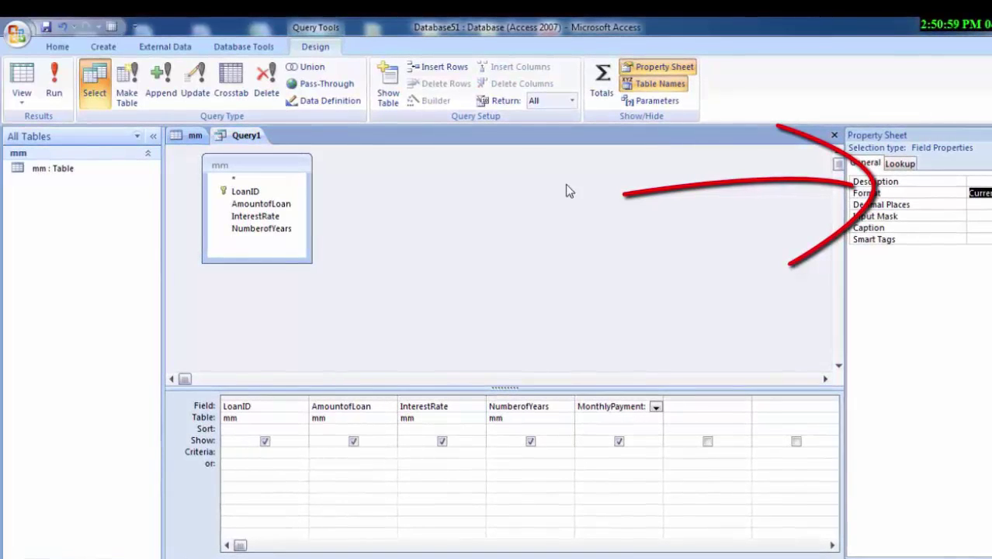
left_click(61, 94)
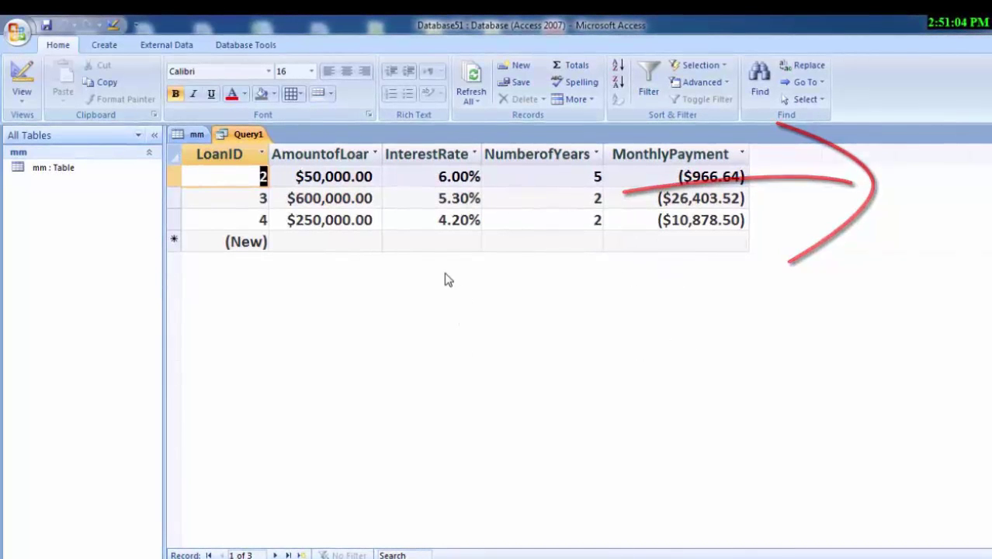
Enter loan 5 at $700,000, 3% for 1 year, and widen the NumberofYears column
left_click(336, 246)
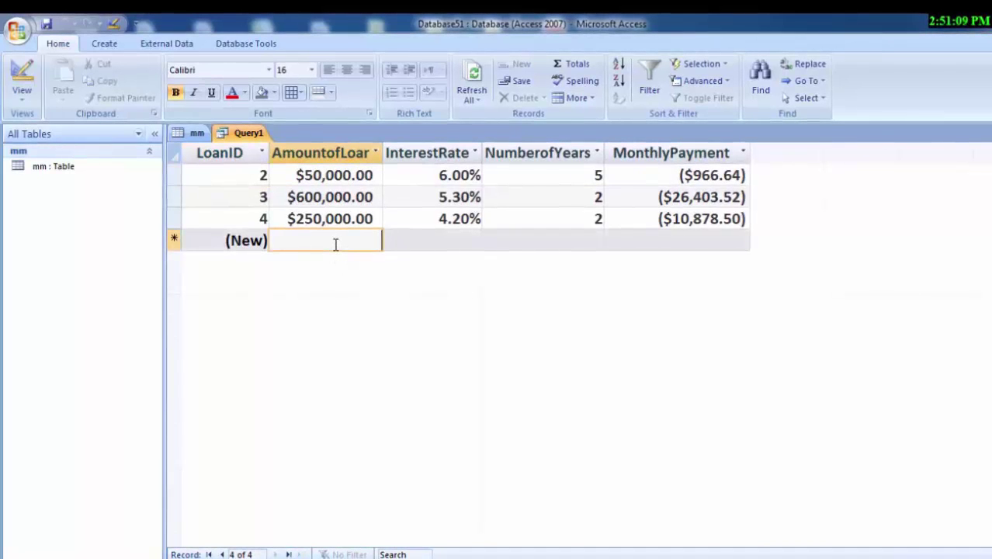
type("7000")
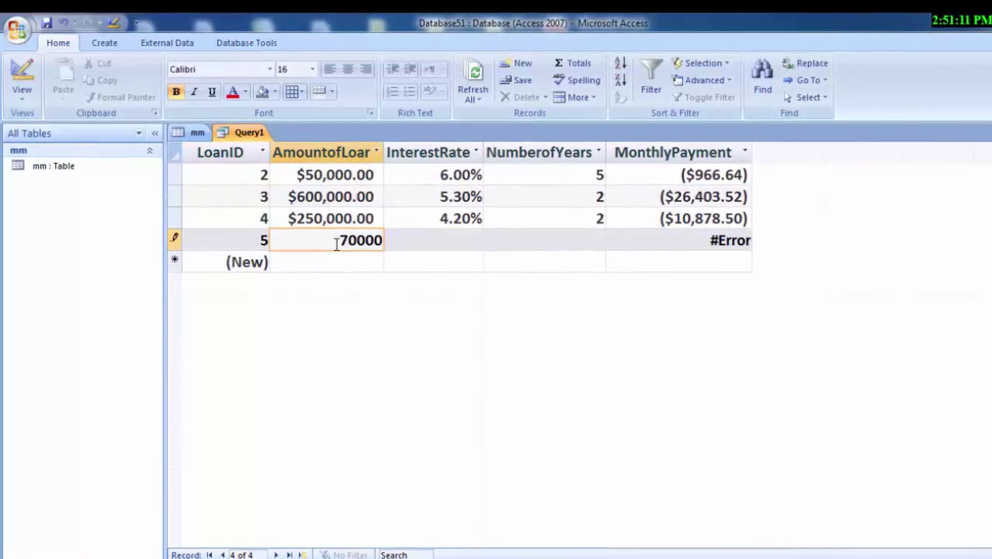
type("0")
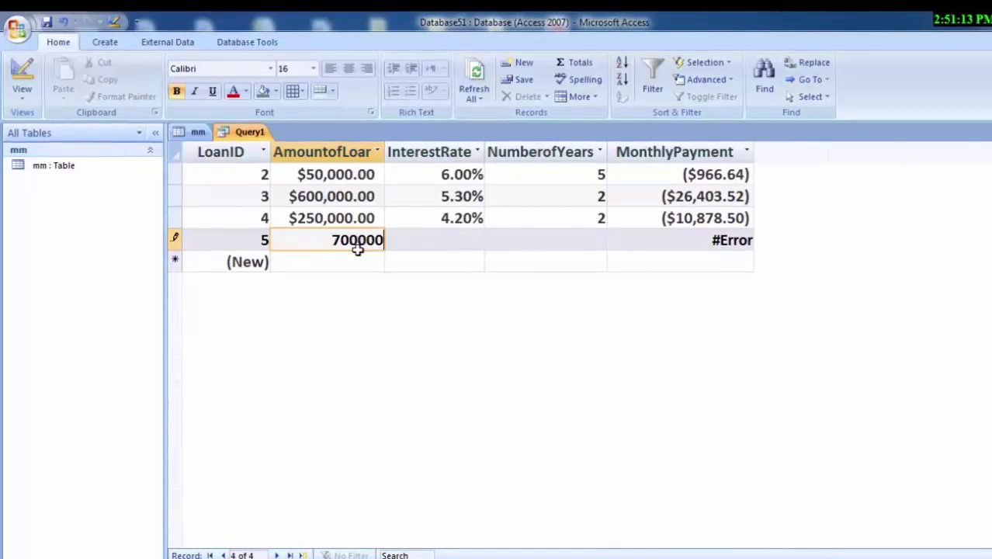
left_click(433, 243)
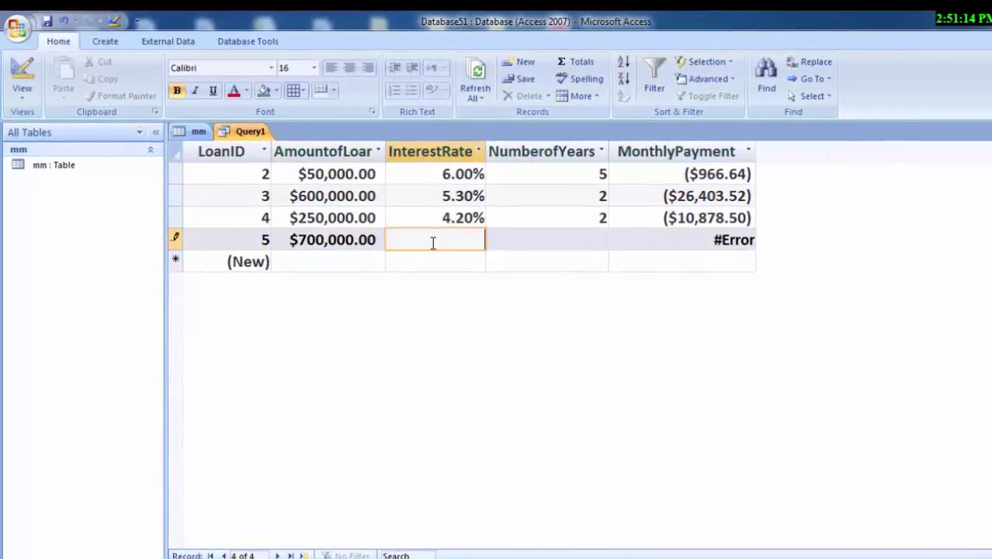
type("3")
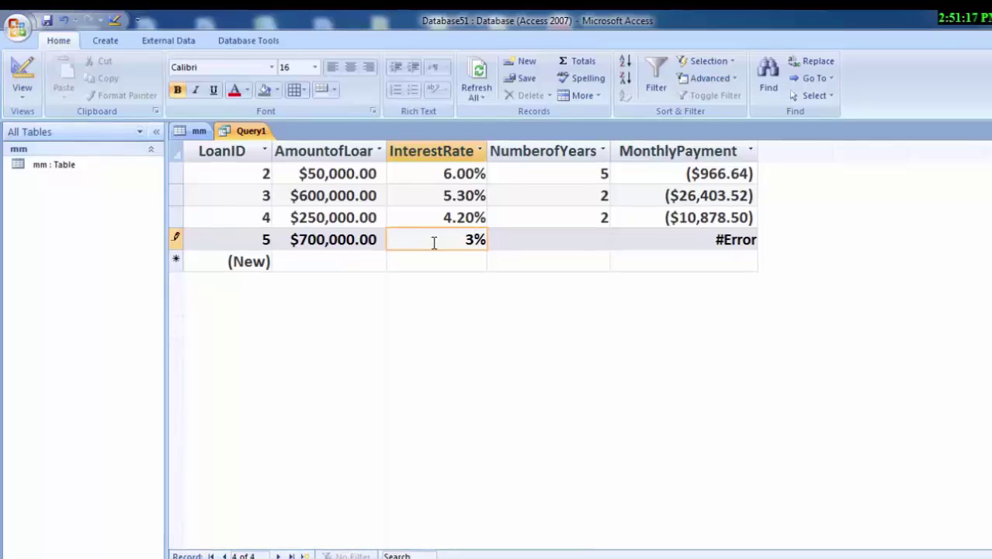
left_click(524, 243)
type("1")
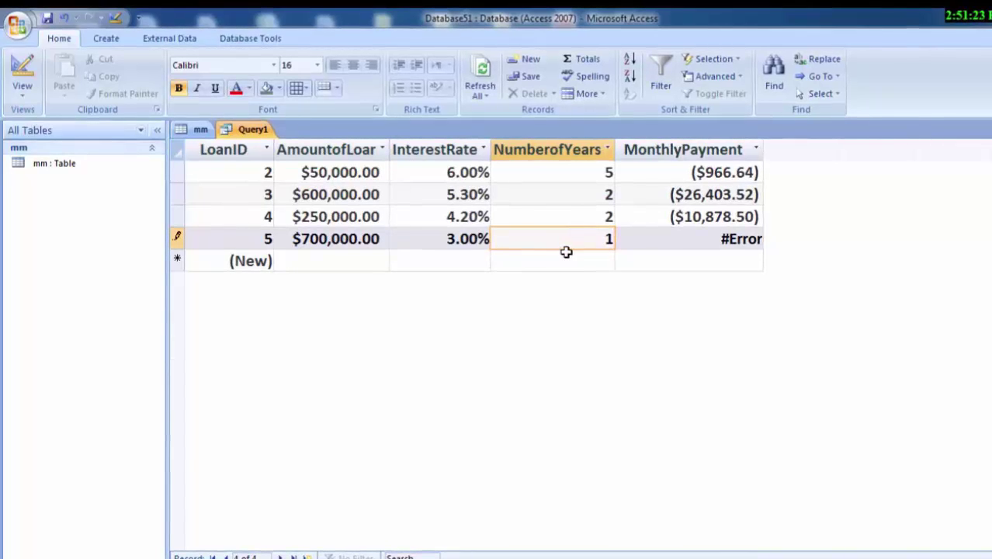
left_click(642, 242)
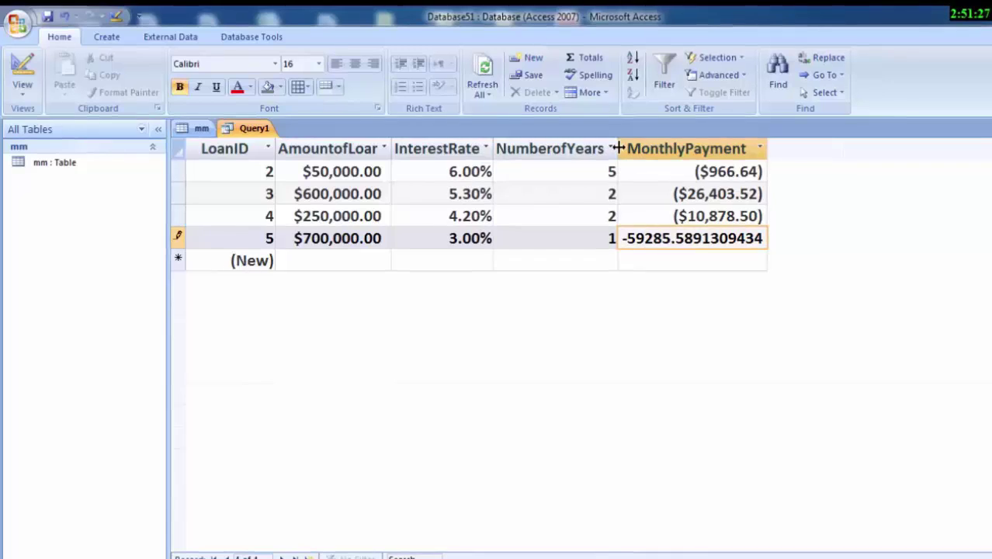
left_click_drag(618, 148, 627, 159)
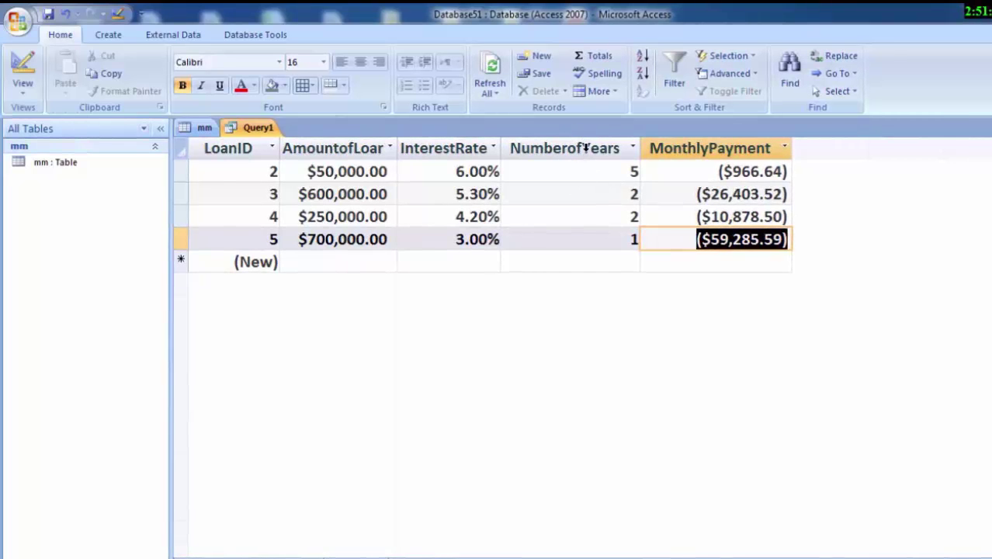
Replace loan 5's 1-year term with 1.5 (shown as 2), recalculating the payment to ($30,086.85)
left_click(619, 234)
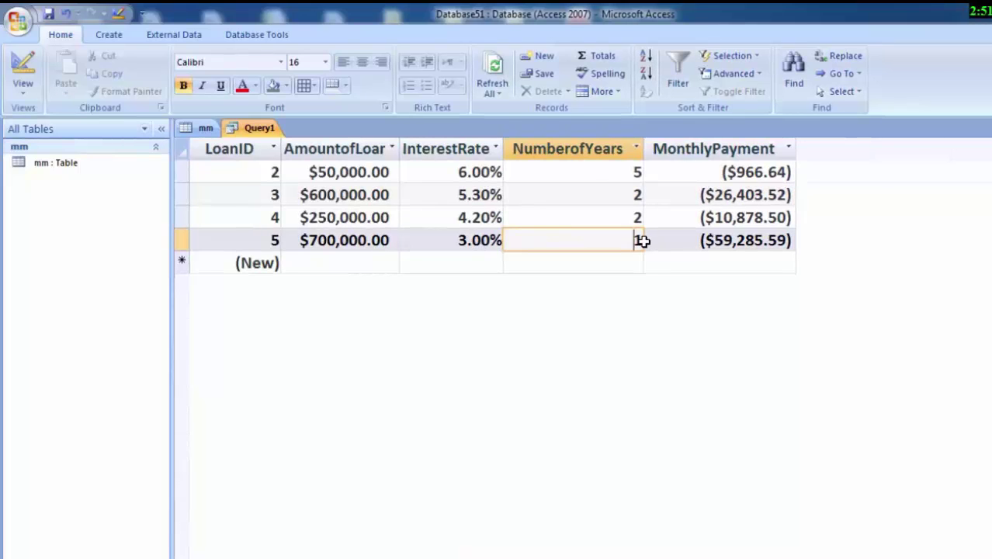
key("Right")
key("BackSpace")
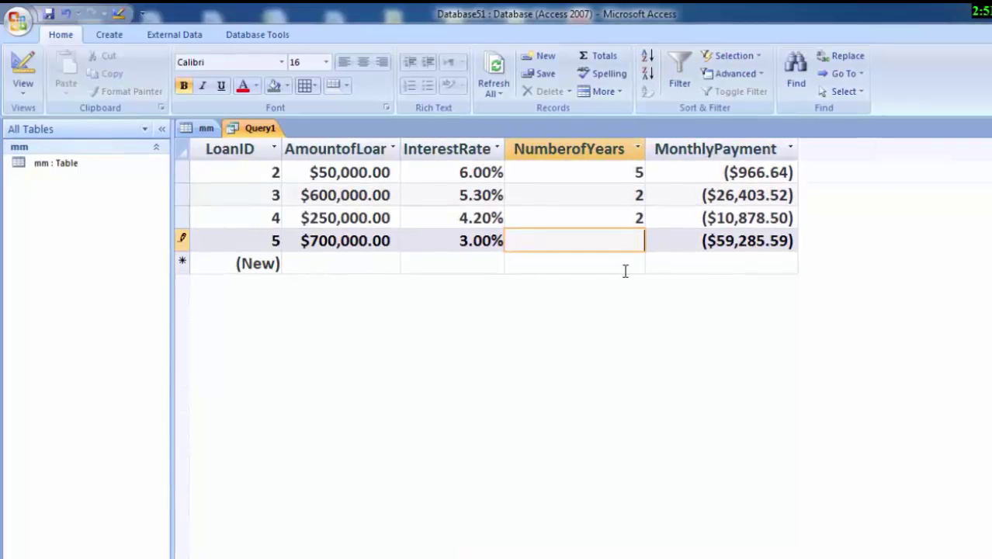
type("1.5")
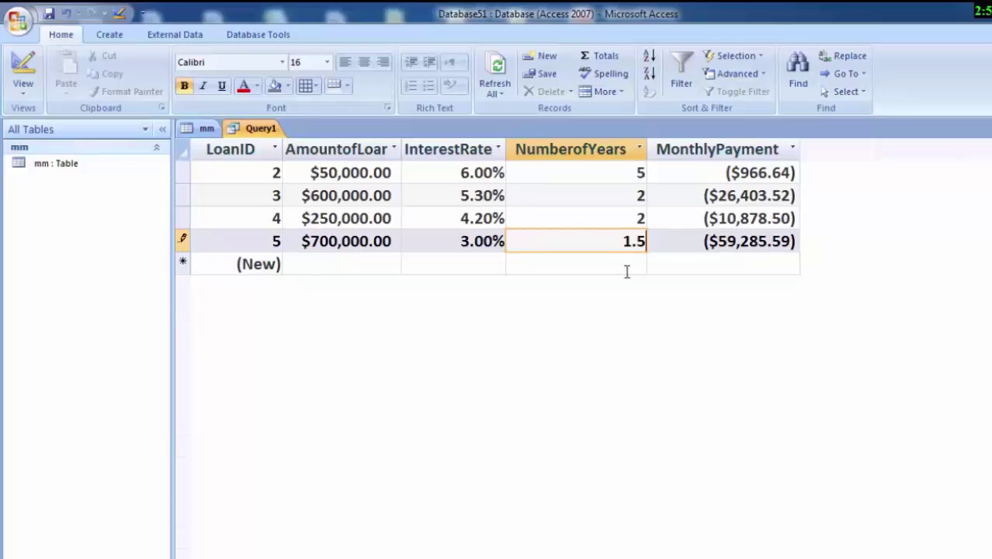
key("Tab")
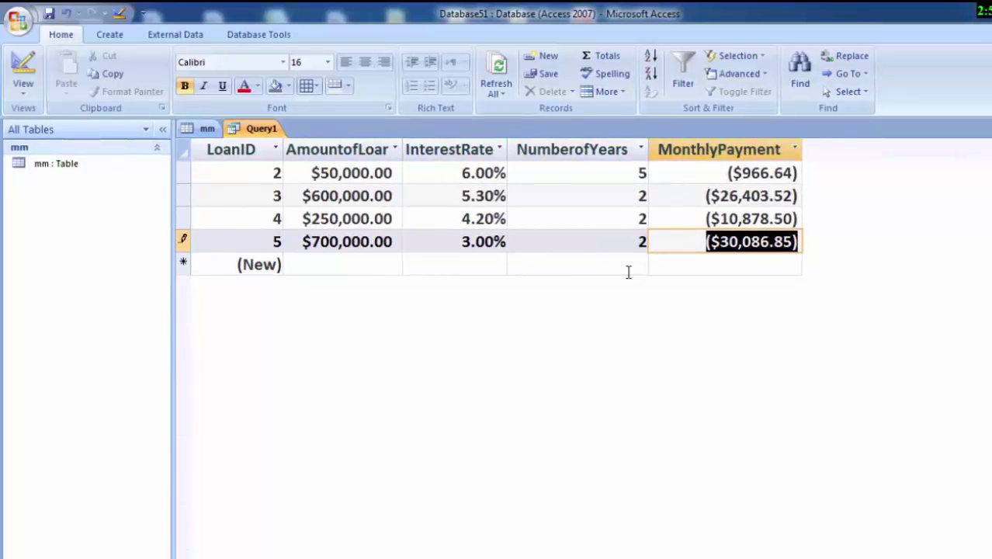